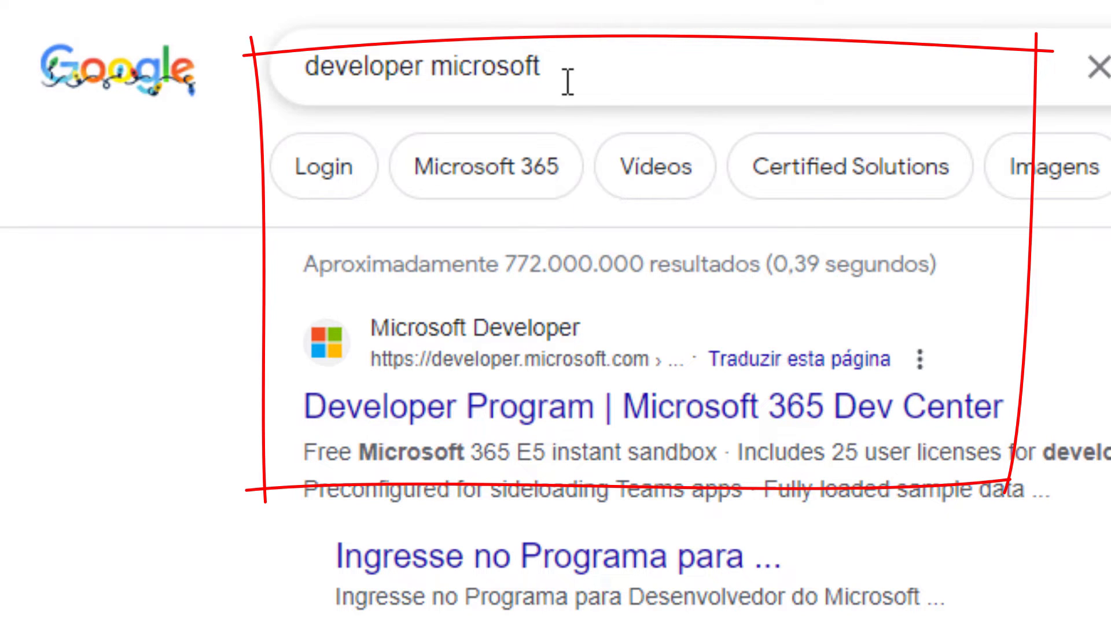
Open the 'Developer Program | Microsoft 365 Dev Center' search result and choose Join now.
{"action": "left_click", "coordinate": [598, 72]}
{"action": "triple_click", "coordinate": [460, 67]}
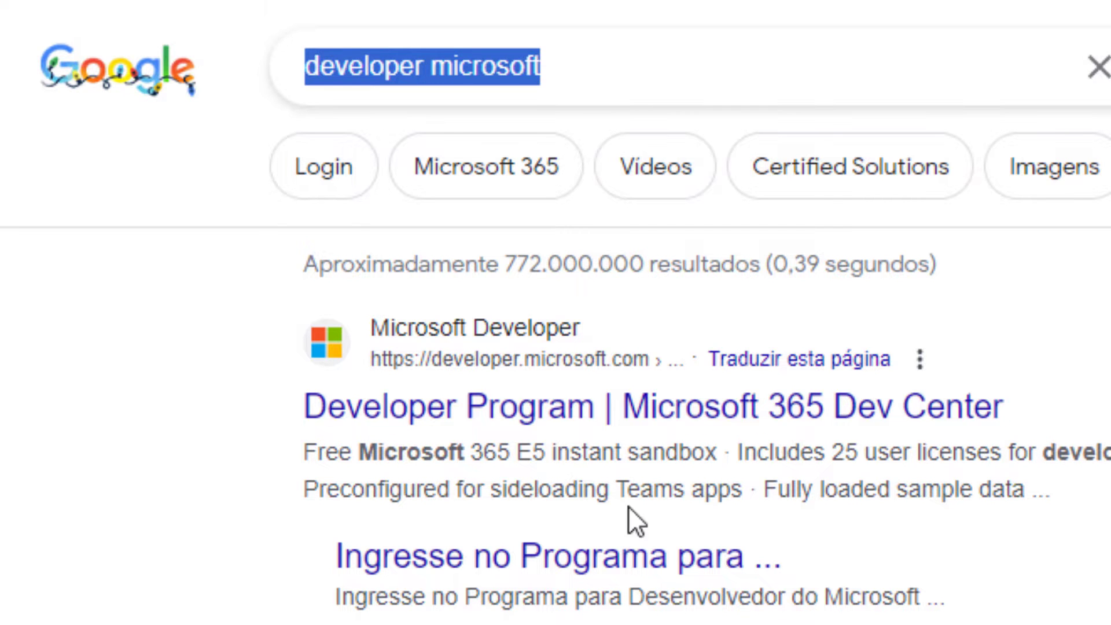
{"action": "left_click", "coordinate": [984, 408]}
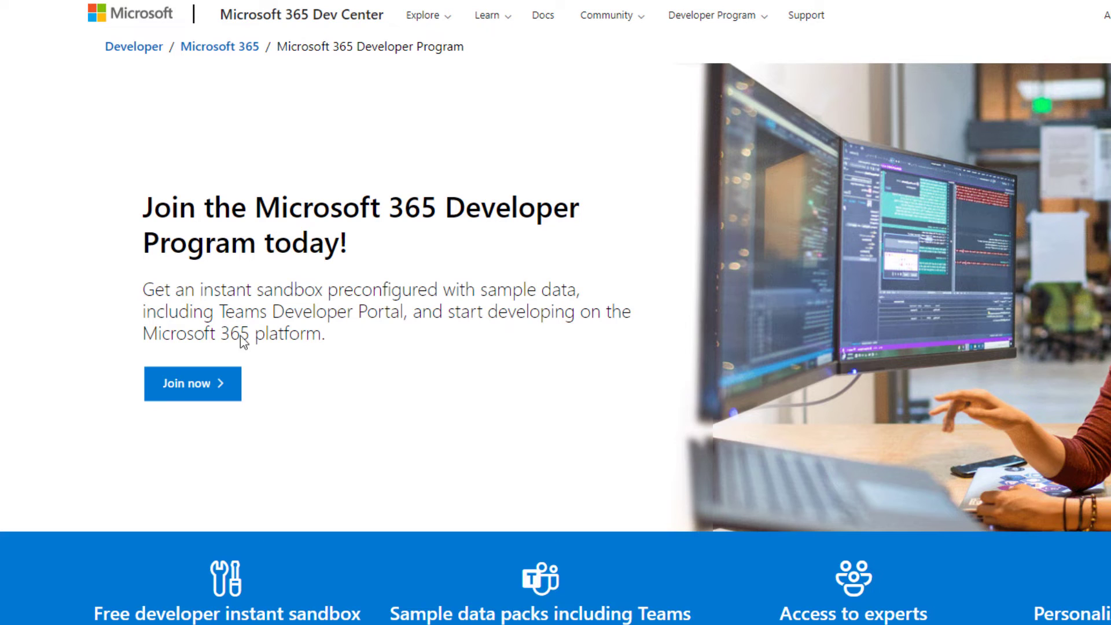
{"action": "left_click", "coordinate": [195, 398]}
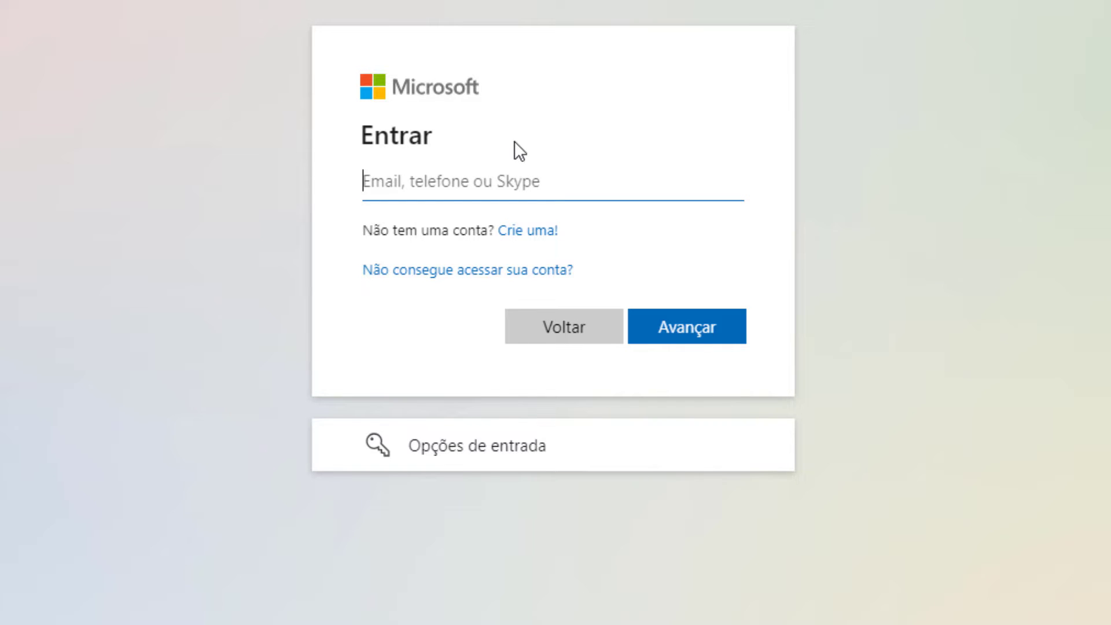
Choose to create a new Microsoft account from the sign-in page.
{"action": "left_click", "coordinate": [537, 236]}
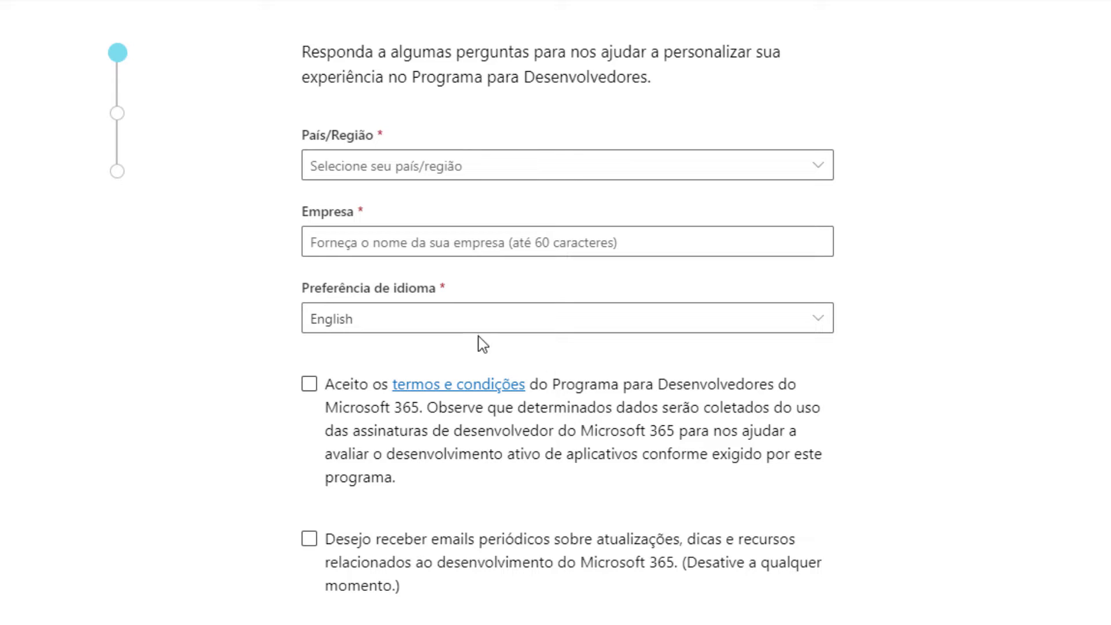
Set the country to Brazil and enter the company name.
{"action": "left_click", "coordinate": [491, 172]}
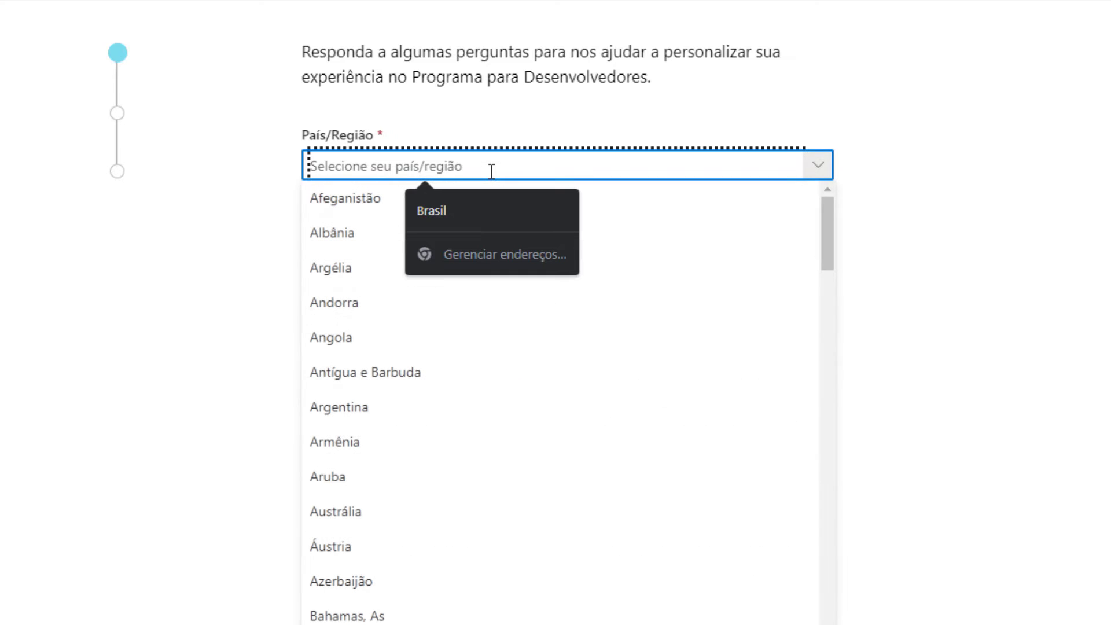
{"action": "scroll", "coordinate": [434, 596], "scroll_direction": "down", "scroll_amount": 3}
{"action": "scroll", "coordinate": [437, 606], "scroll_direction": "down", "scroll_amount": 3}
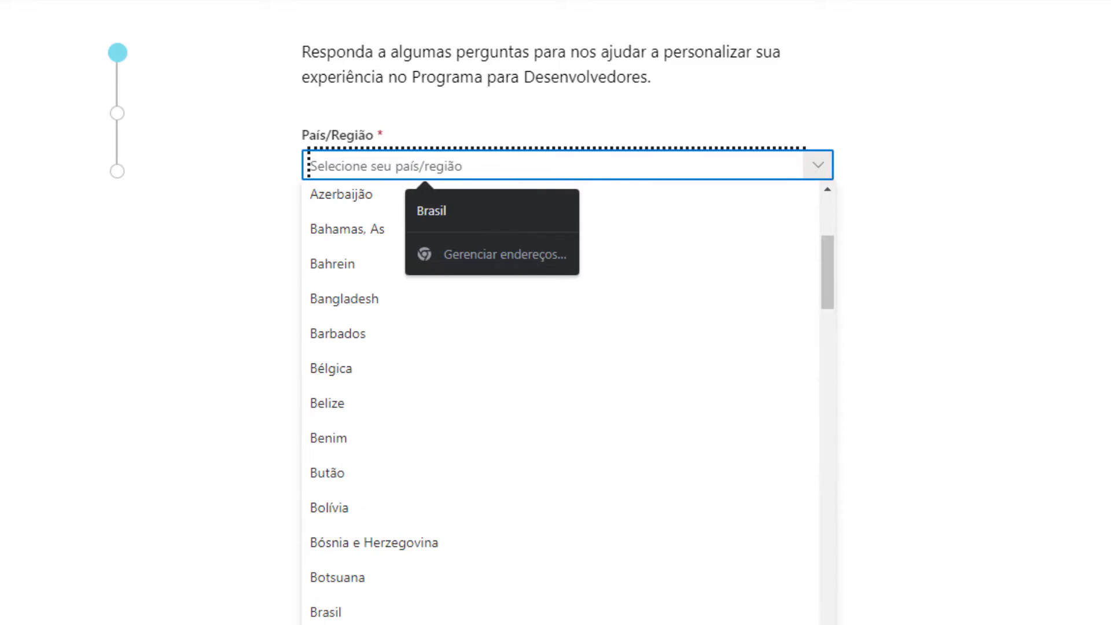
{"action": "left_click", "coordinate": [363, 614]}
{"action": "left_click", "coordinate": [380, 251]}
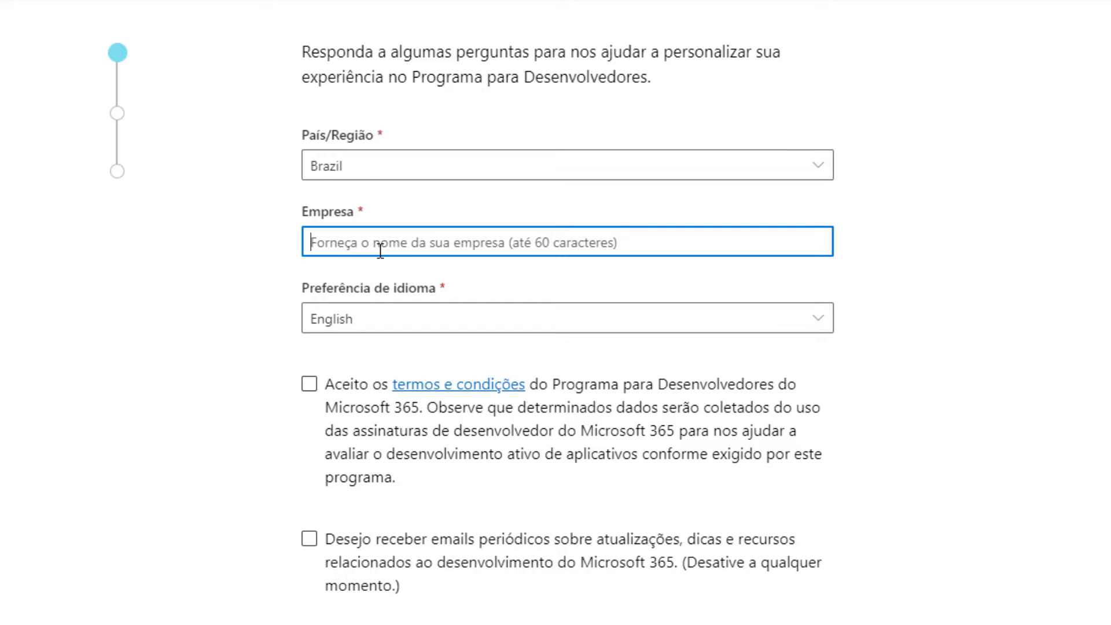
{"action": "type", "text": "rodri"}
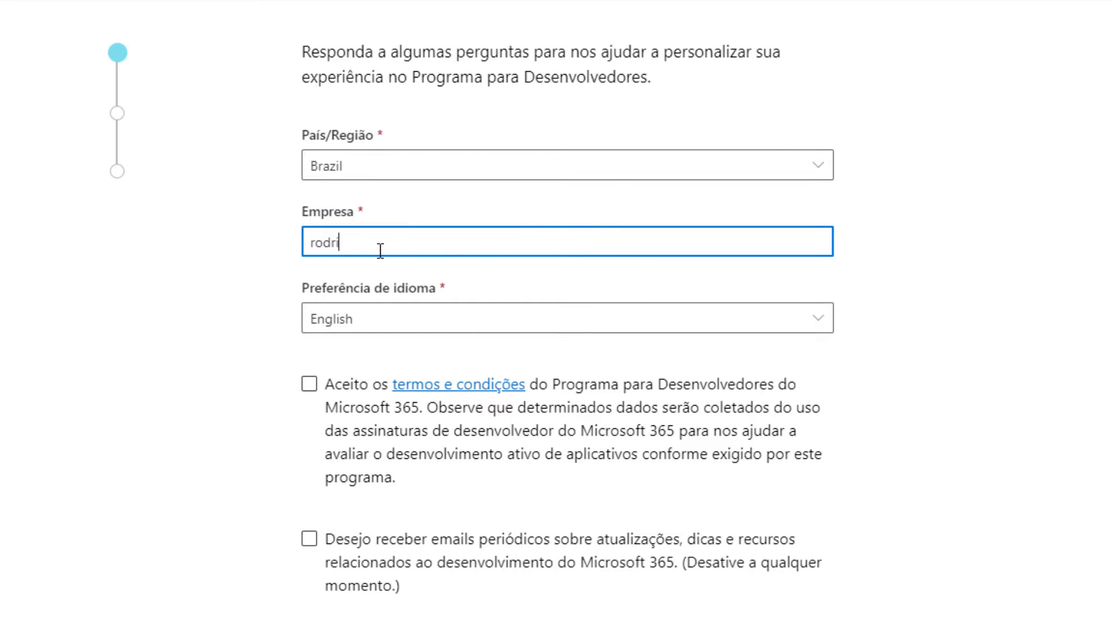
{"action": "type", "text": "gortwbras"}
{"action": "type", "text": "il"}
Choose Português (Brasil) as language, translate the form, accept the terms, and continue.
{"action": "left_click", "coordinate": [442, 322]}
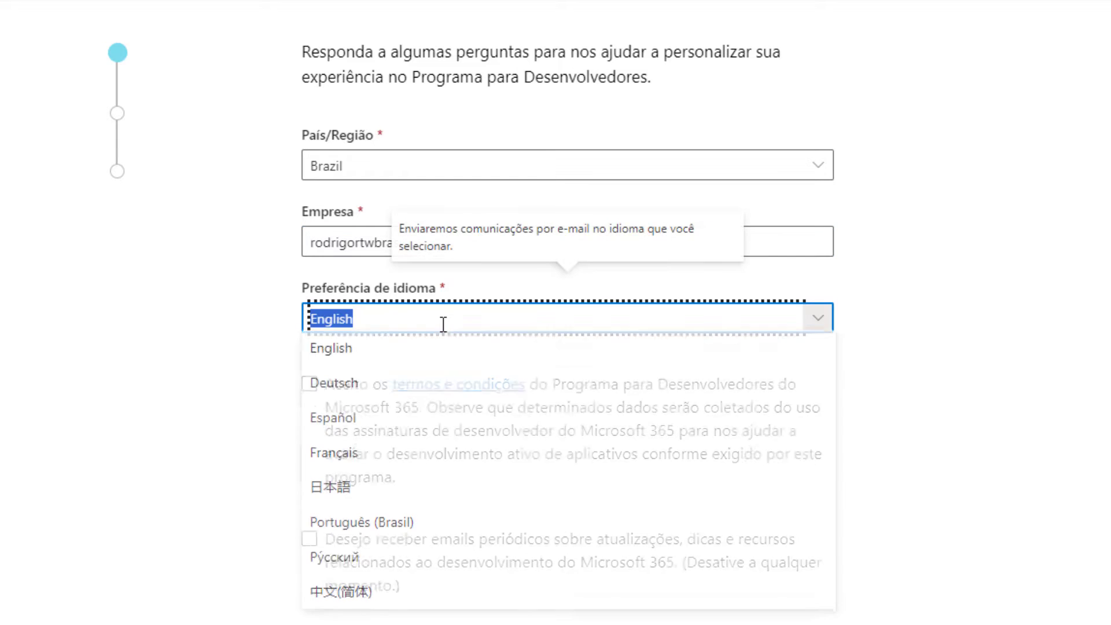
{"action": "left_click", "coordinate": [438, 525]}
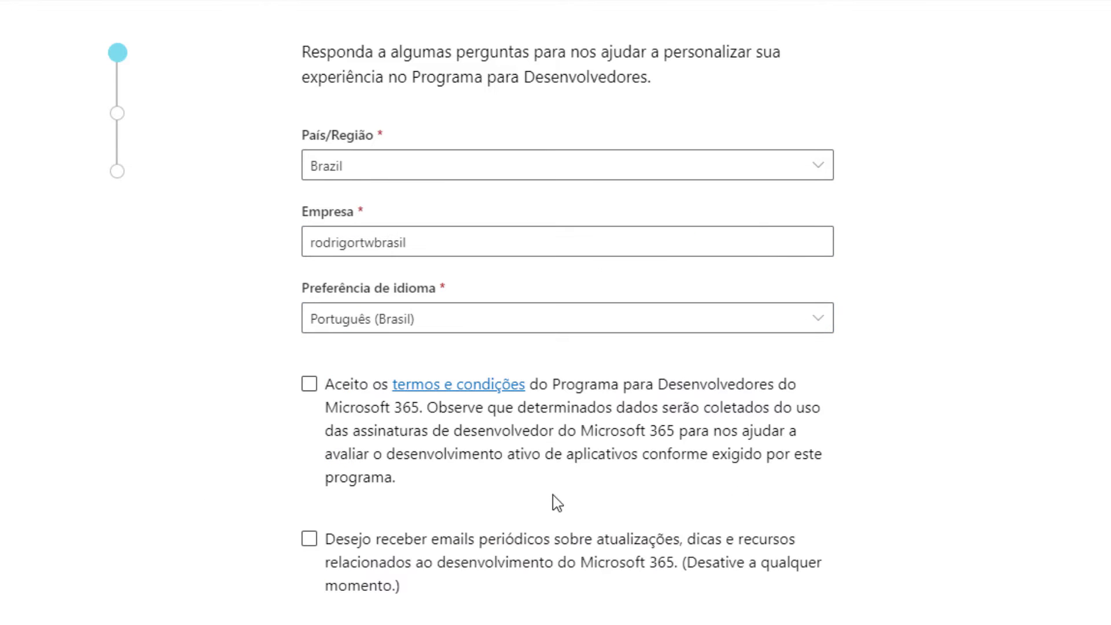
{"action": "right_click", "coordinate": [735, 435]}
{"action": "left_click", "coordinate": [816, 29]}
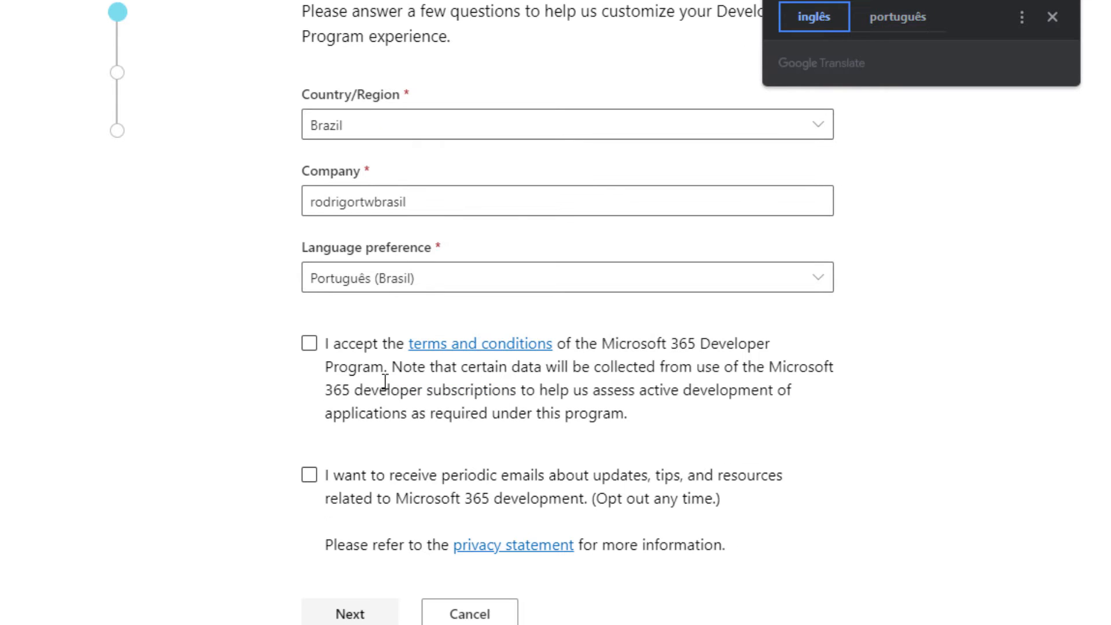
{"action": "left_click", "coordinate": [312, 346]}
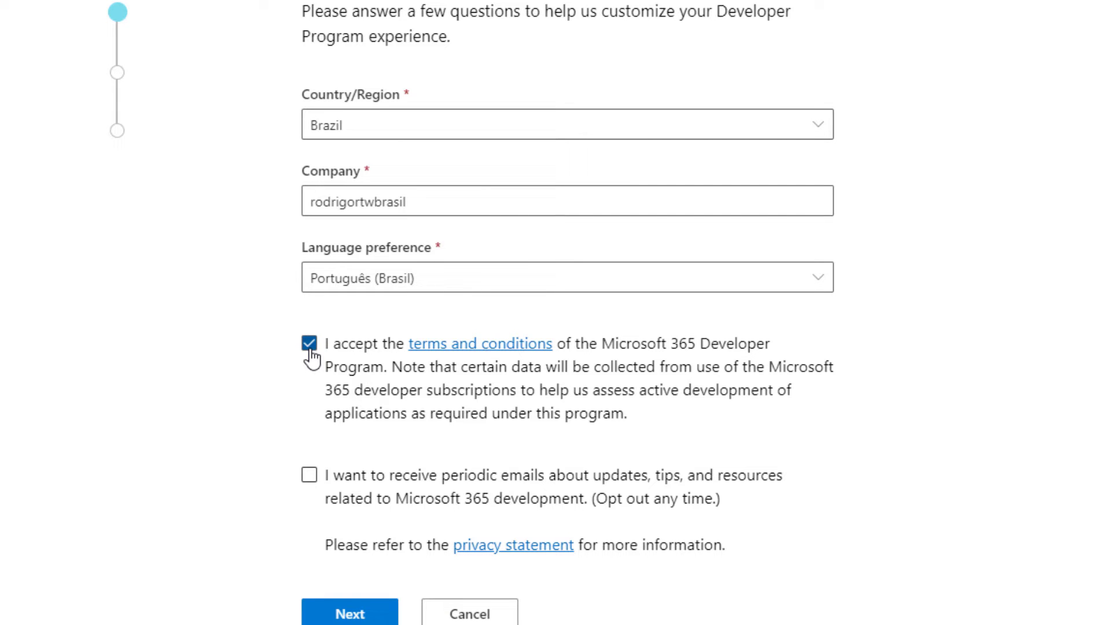
{"action": "left_click", "coordinate": [383, 605]}
Choose Personal projects as the developer focus and tick Microsoft Teams as an interest.
{"action": "left_click", "coordinate": [458, 443]}
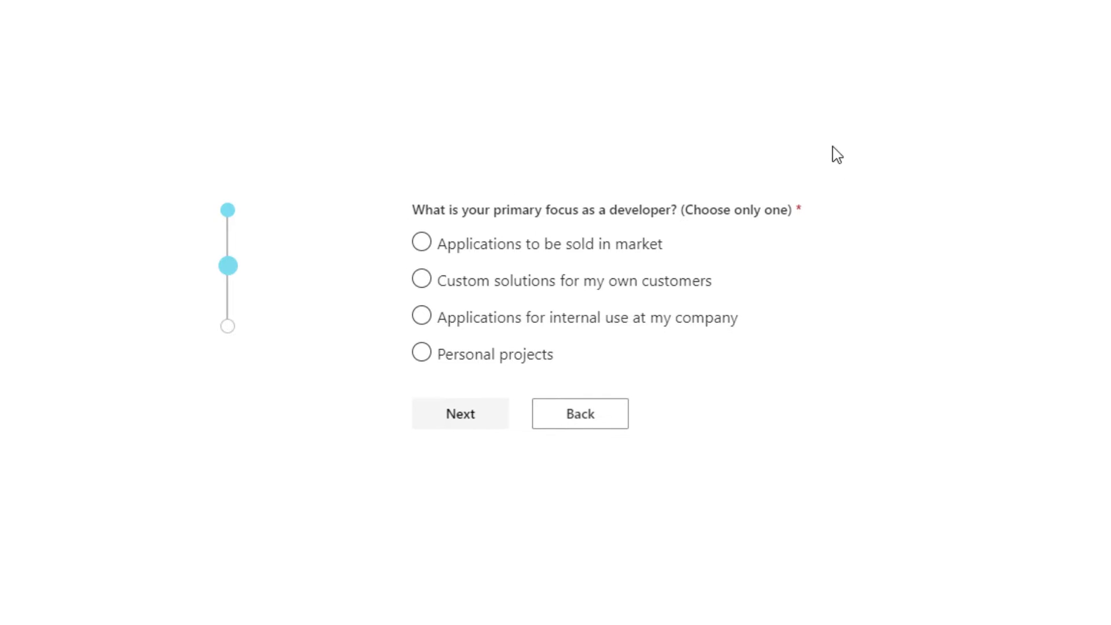
{"action": "right_click", "coordinate": [837, 155]}
{"action": "left_click", "coordinate": [947, 387]}
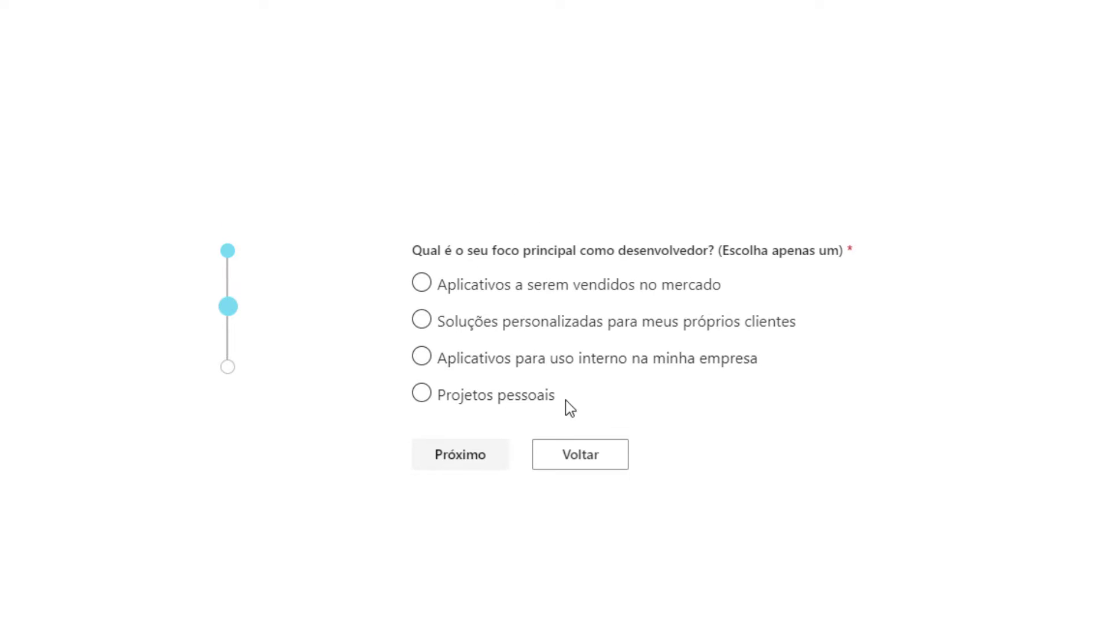
{"action": "left_click", "coordinate": [506, 404]}
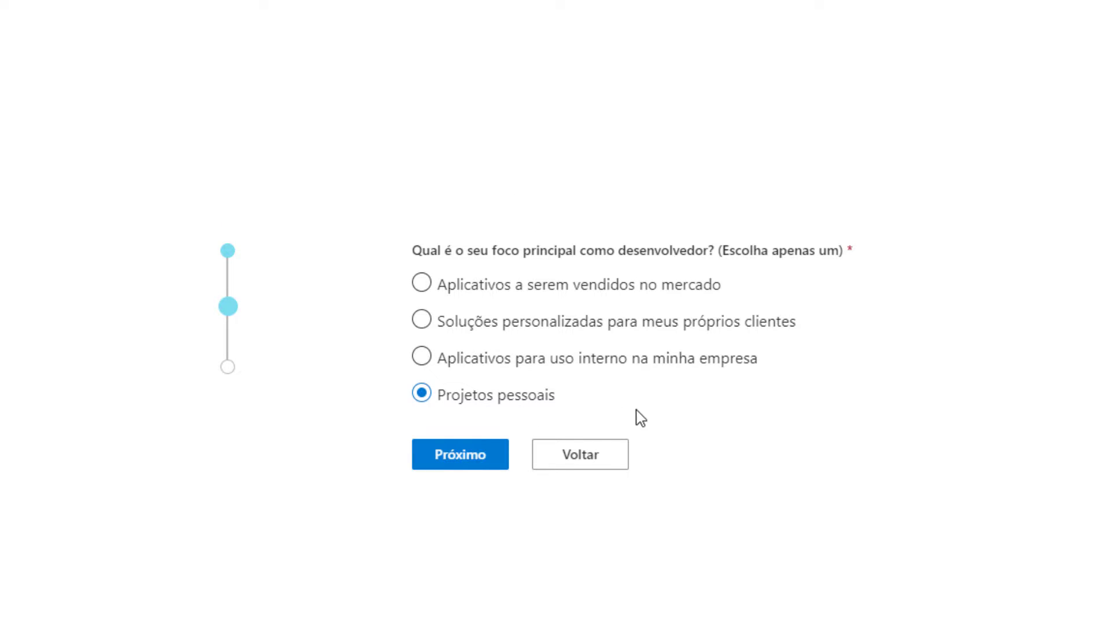
{"action": "right_click", "coordinate": [866, 405]}
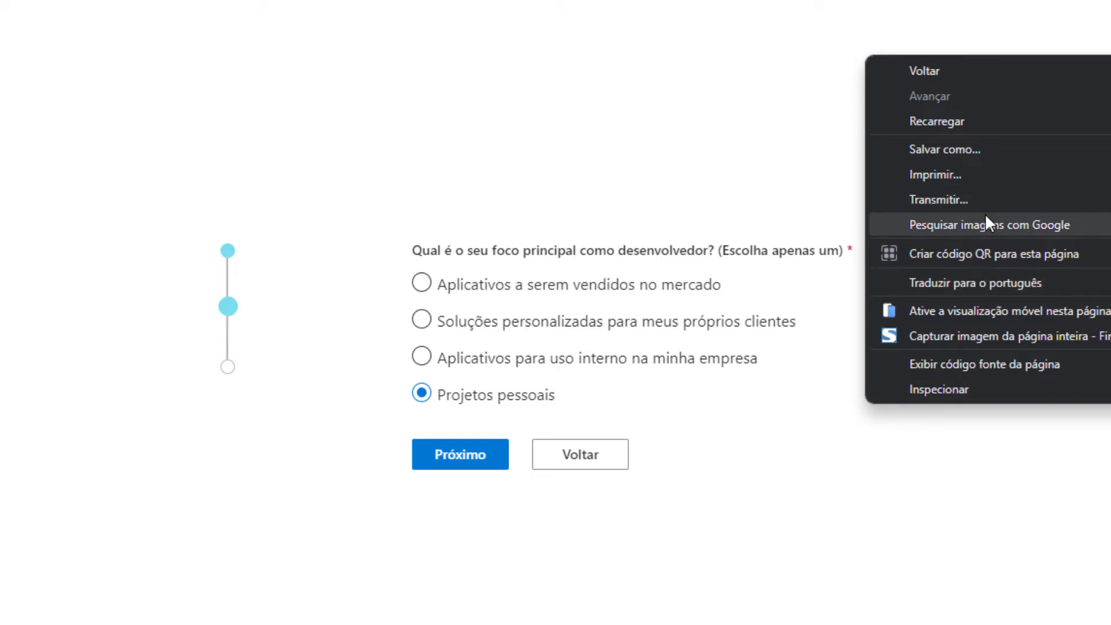
{"action": "left_click", "coordinate": [761, 47]}
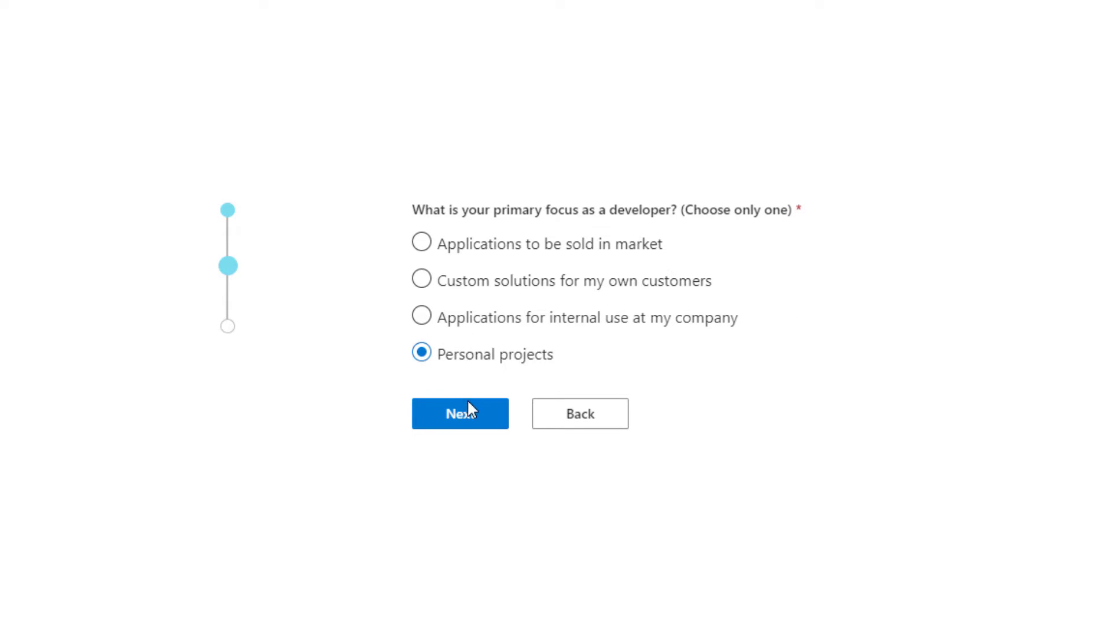
{"action": "left_click", "coordinate": [470, 408]}
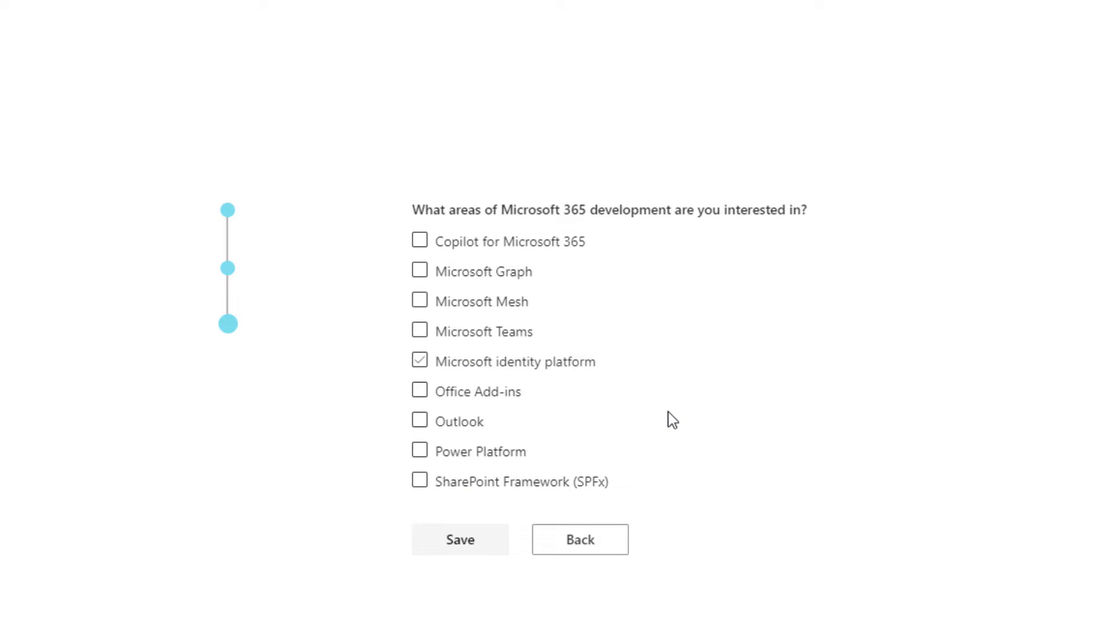
{"action": "left_click", "coordinate": [420, 330]}
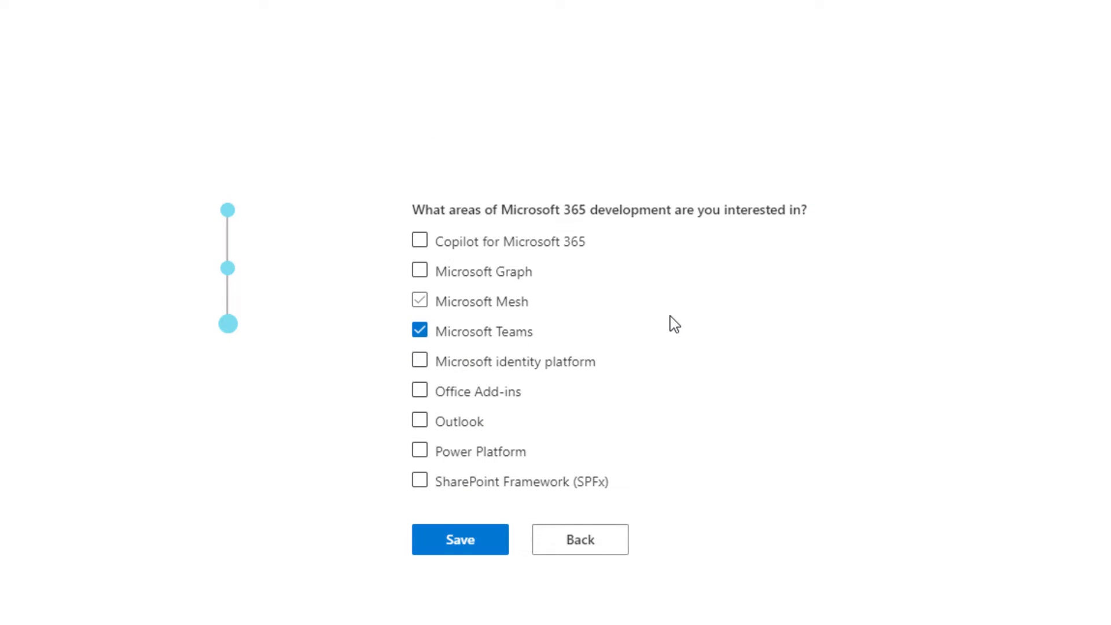
Save the interests and pick South America (Brazil) as the sandbox data center region.
{"action": "left_click", "coordinate": [478, 554]}
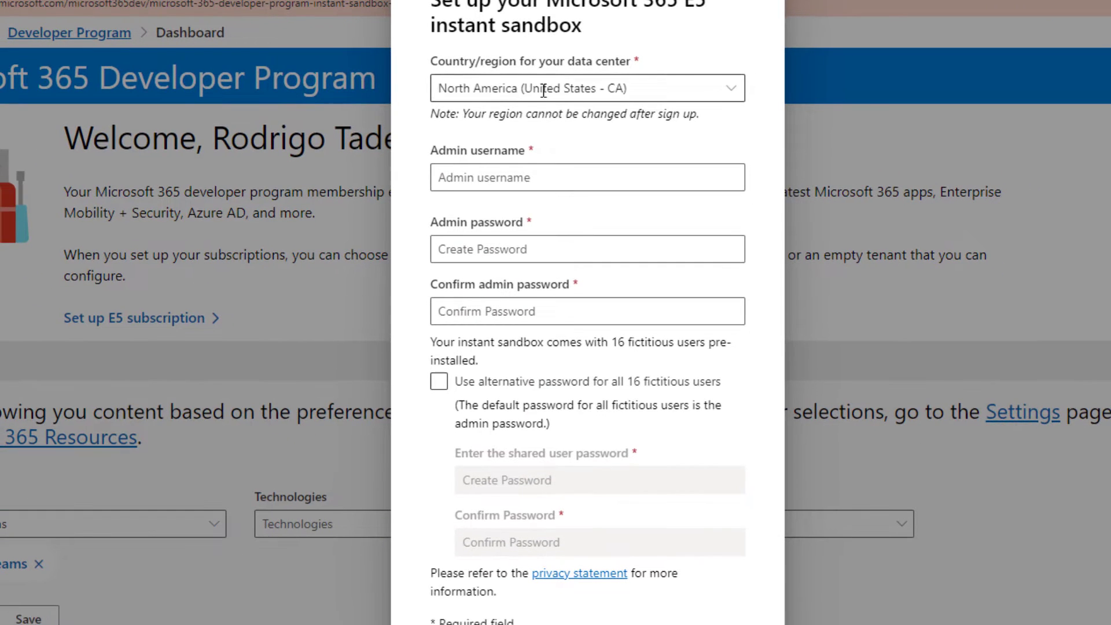
{"action": "left_click", "coordinate": [543, 90]}
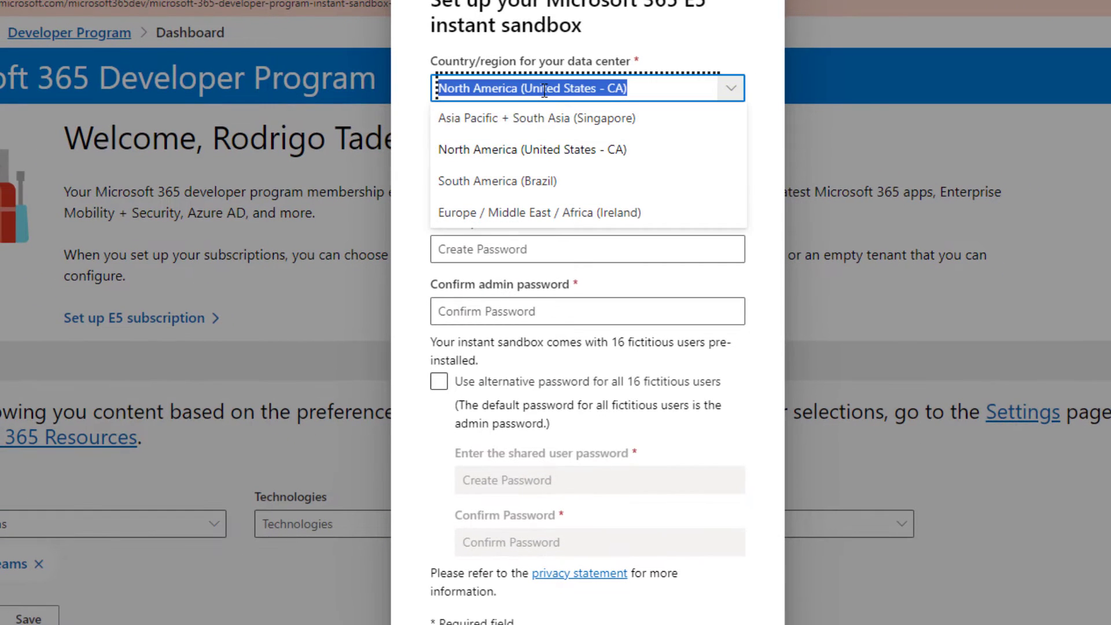
{"action": "left_click", "coordinate": [524, 179]}
Enter the admin username, then type and confirm the admin password.
{"action": "left_click", "coordinate": [520, 175]}
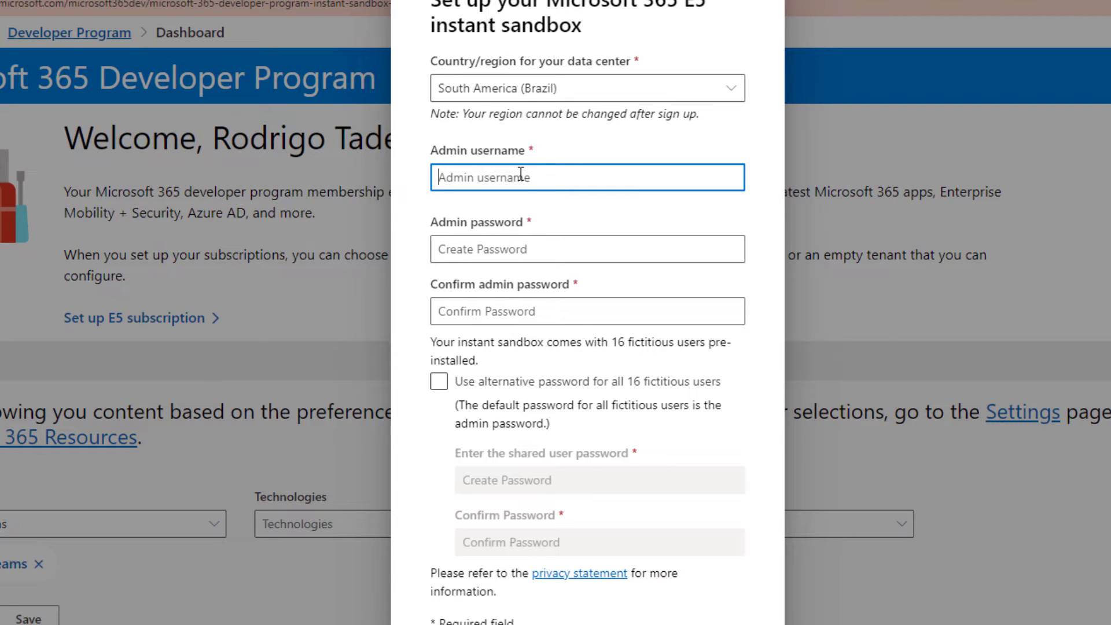
{"action": "type", "text": "ro"}
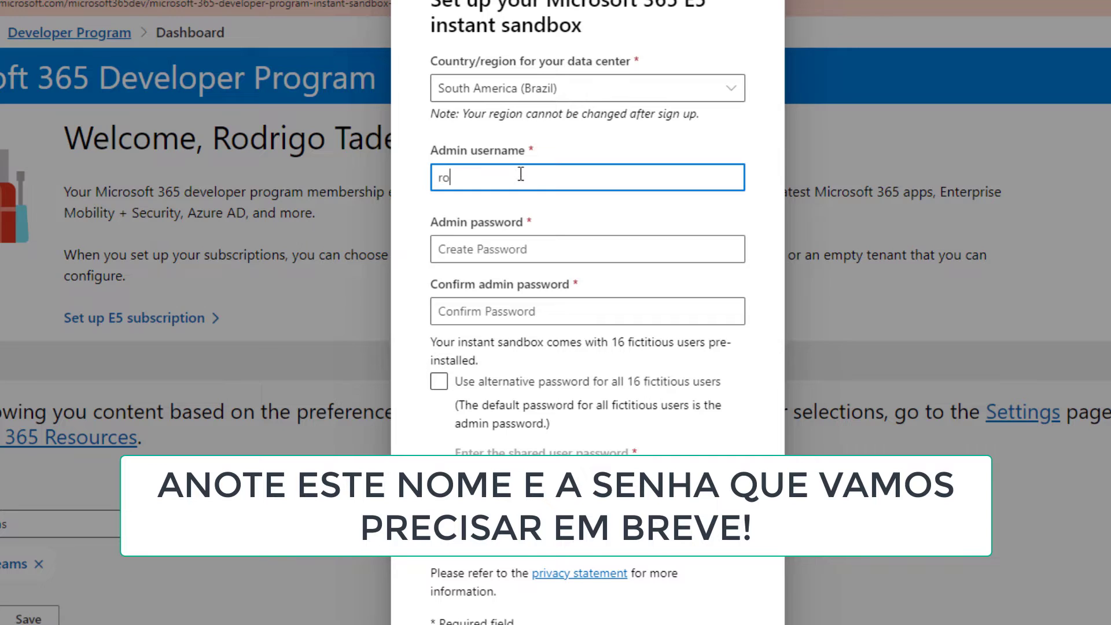
{"action": "type", "text": "drirgo"}
{"action": "type", "text": "rtwbrasil"}
{"action": "key", "text": "Tab"}
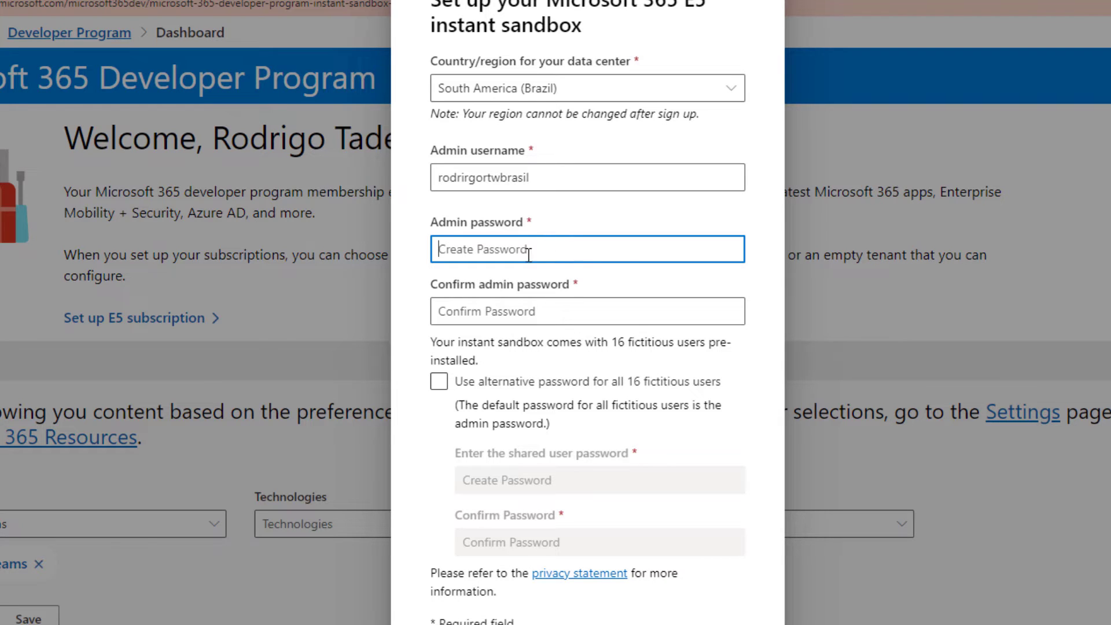
{"action": "key", "text": "Tab"}
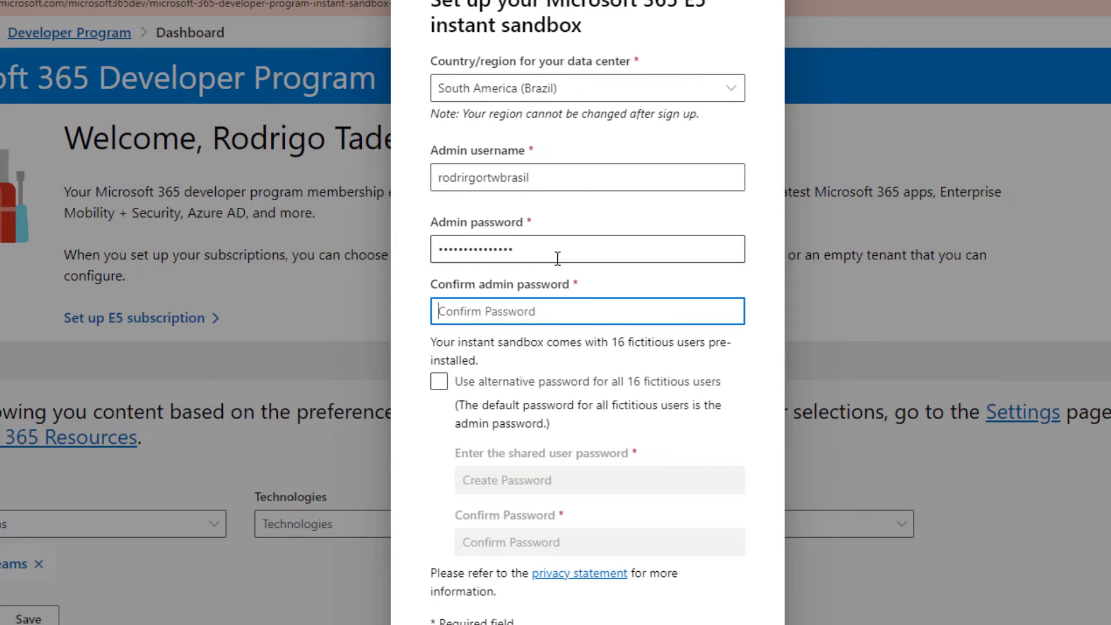
{"action": "type", "text": "S"}
{"action": "key", "text": "BackSpace"}
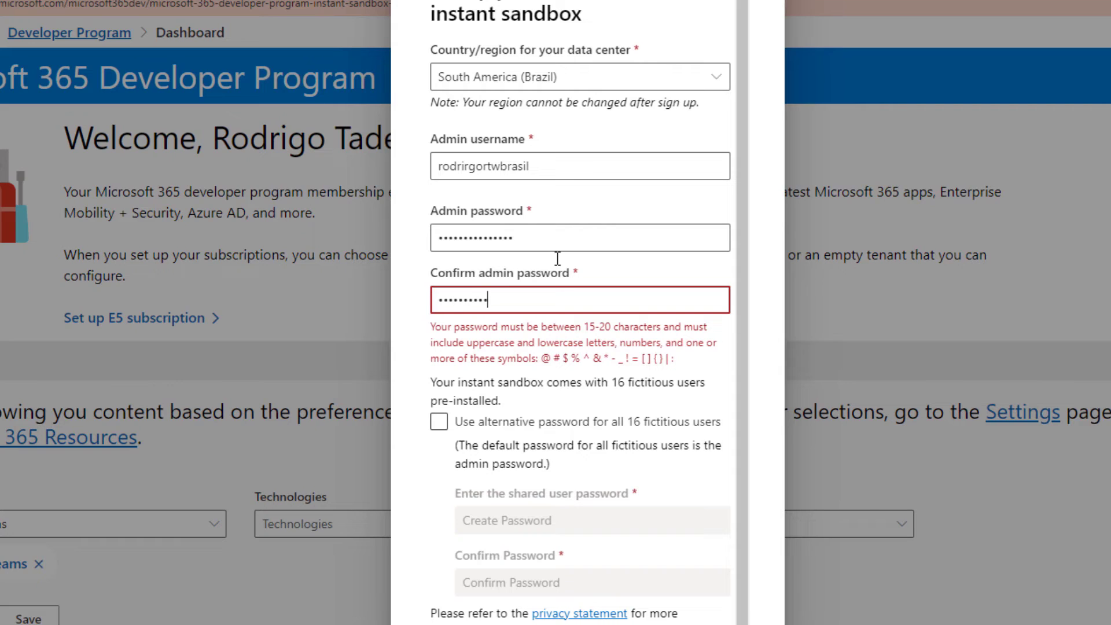
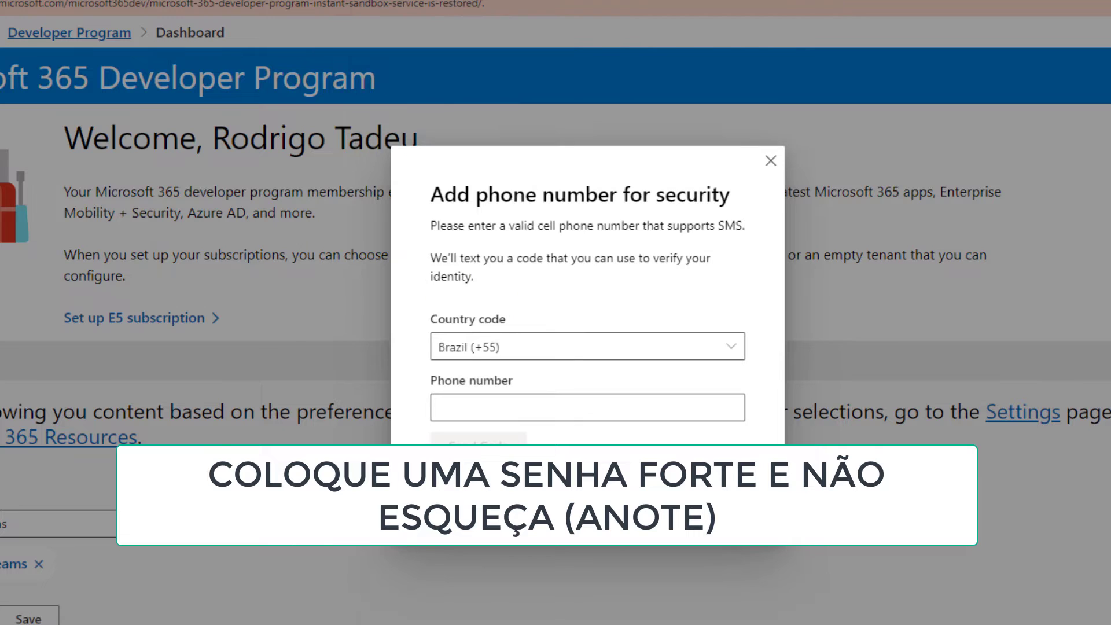
Verify the security phone number with the SMS code and set up the E5 subscription.
{"action": "left_click", "coordinate": [563, 410]}
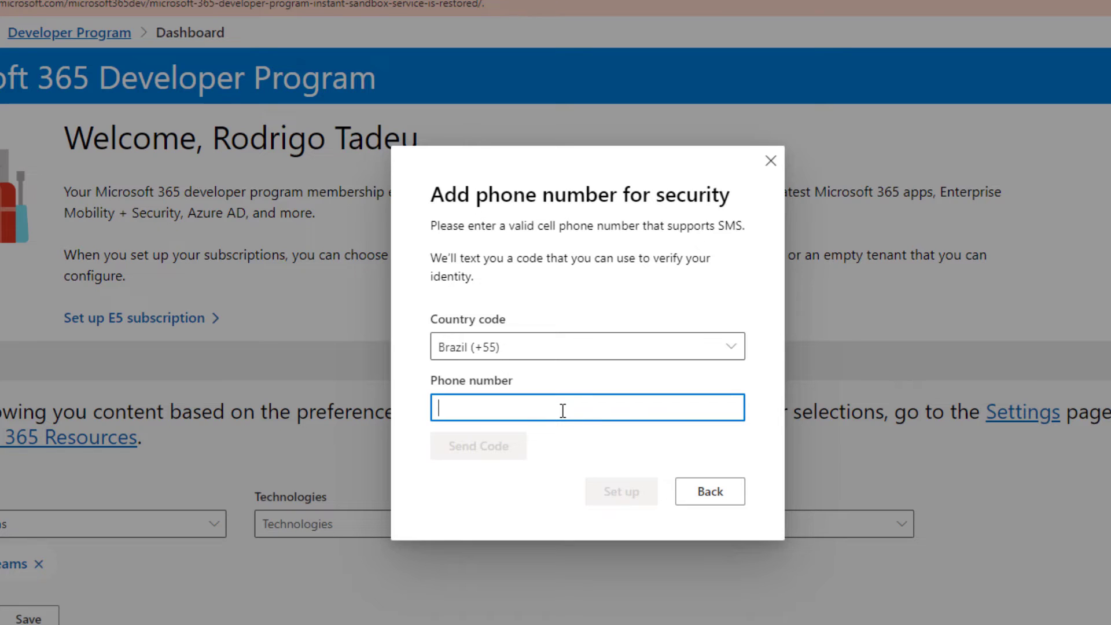
{"action": "type", "text": "1"}
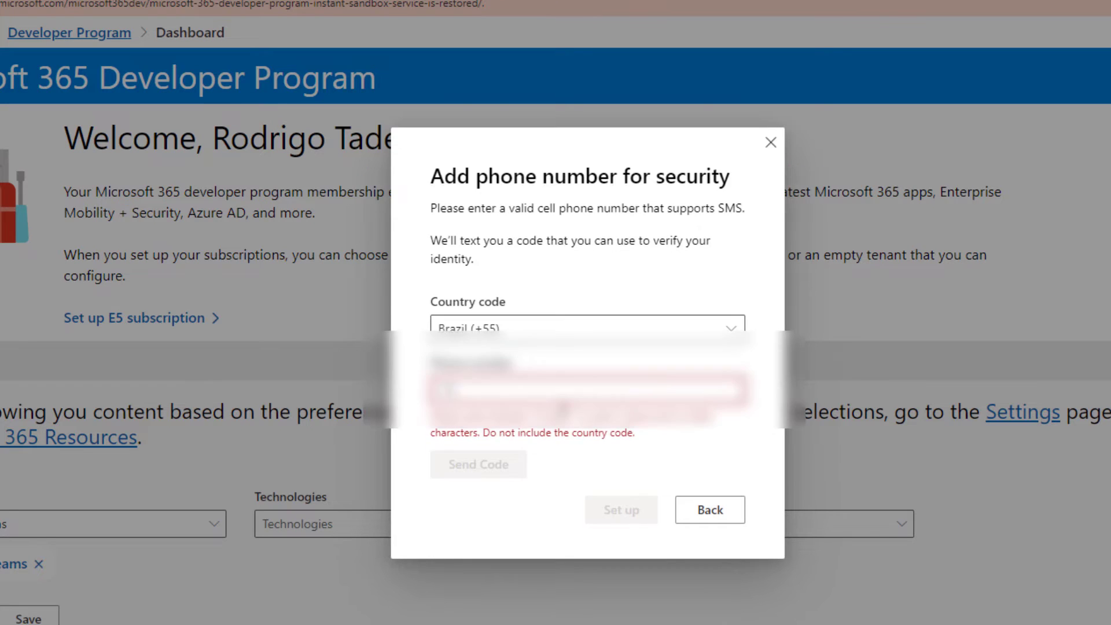
{"action": "type", "text": "1998999"}
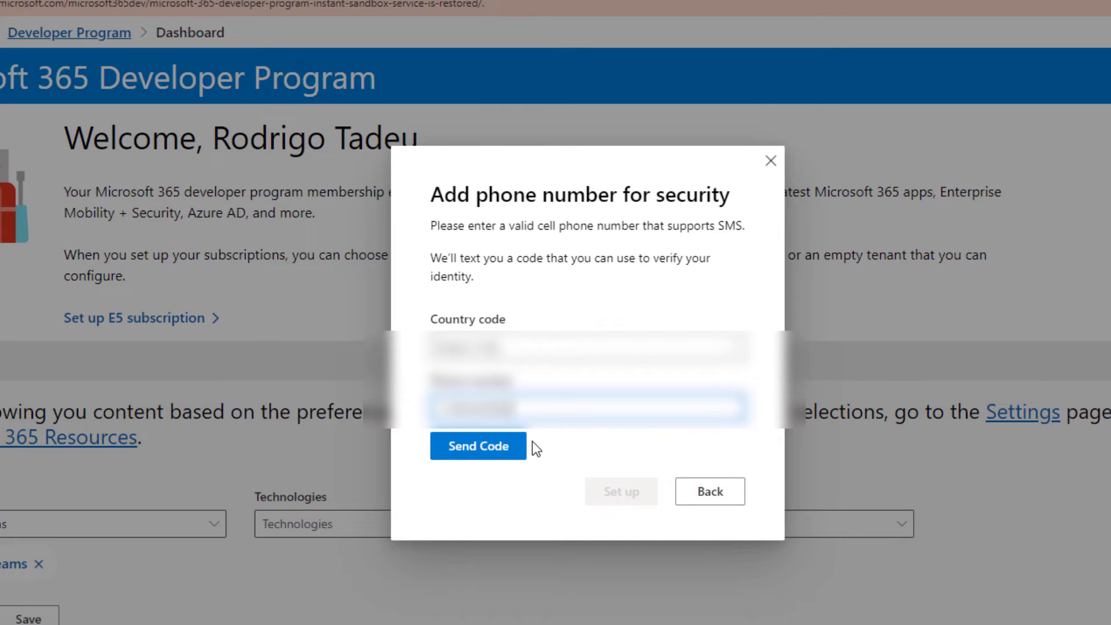
{"action": "left_click", "coordinate": [512, 448]}
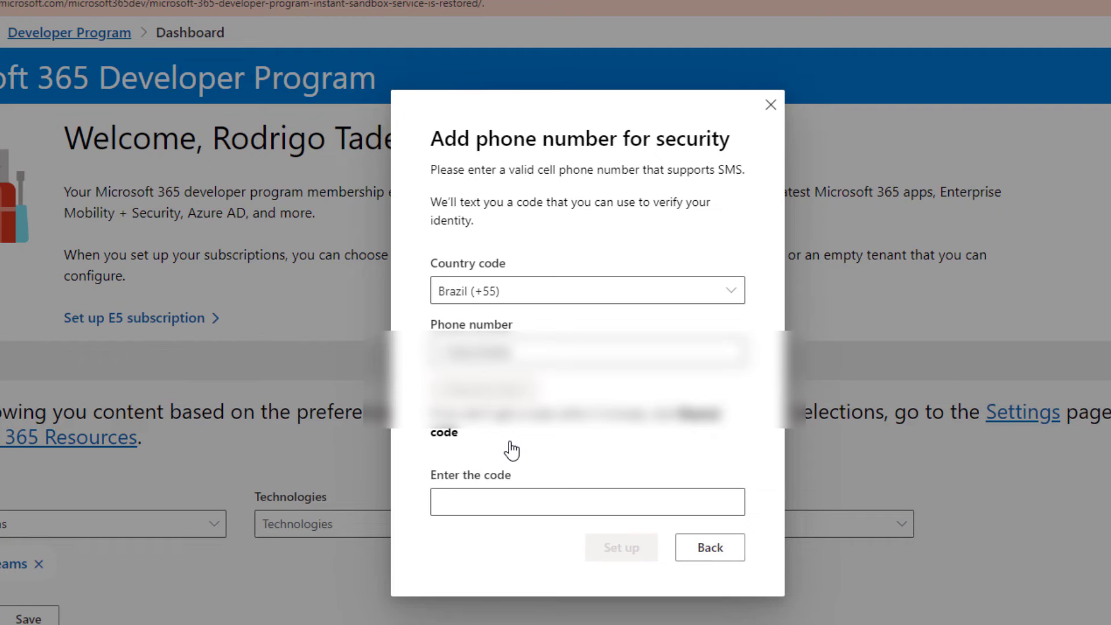
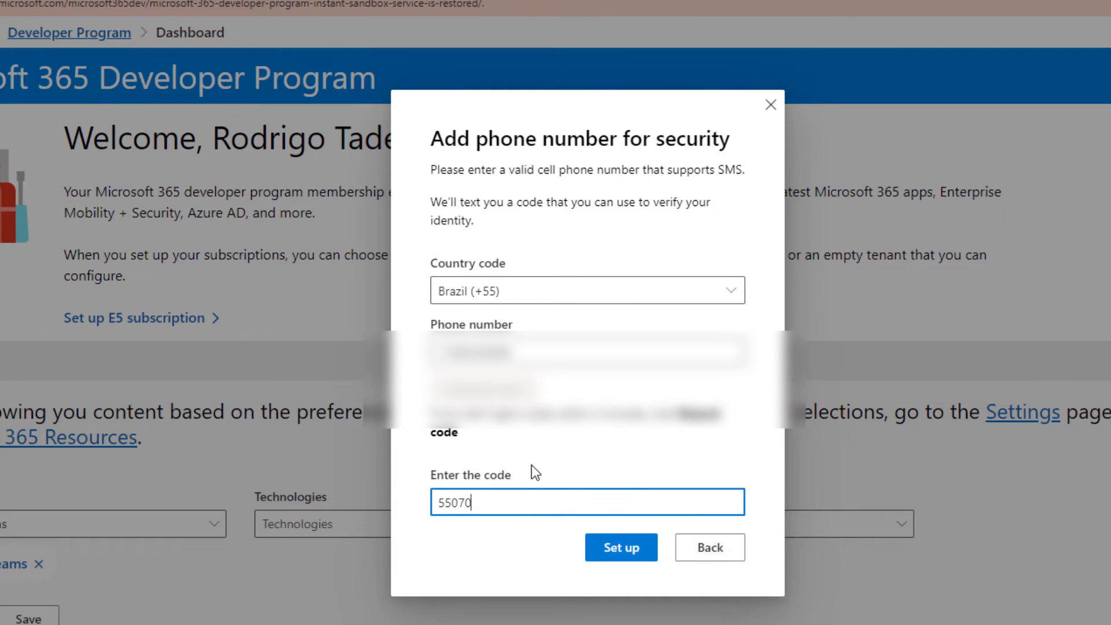
{"action": "left_click", "coordinate": [609, 554]}
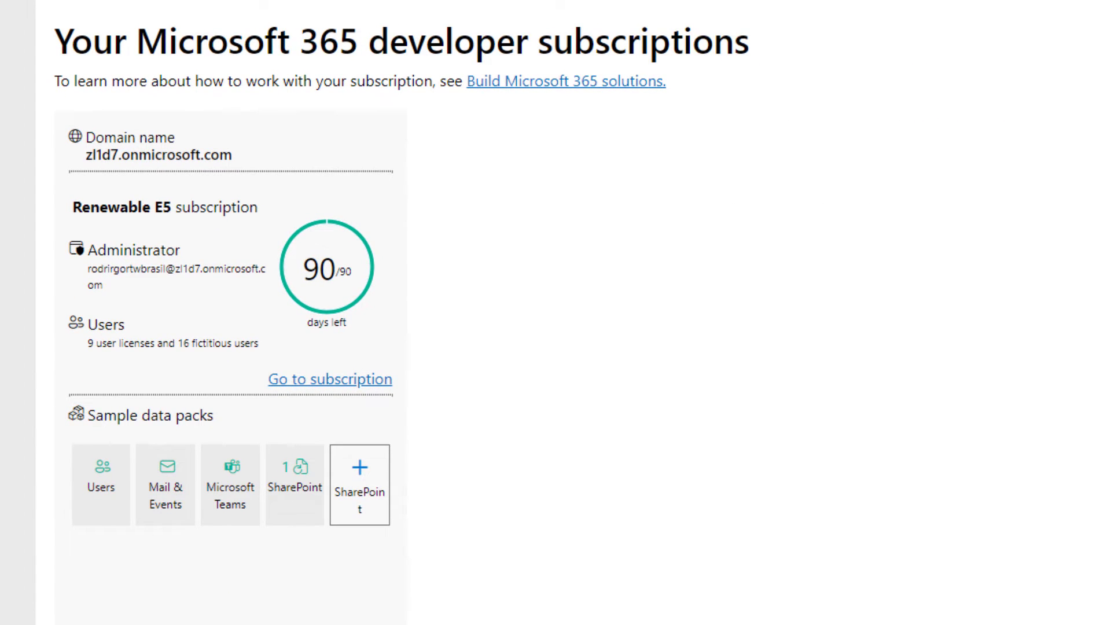
Return to the subscriptions dashboard and copy the full administrator email address.
{"action": "left_click", "coordinate": [1004, 74]}
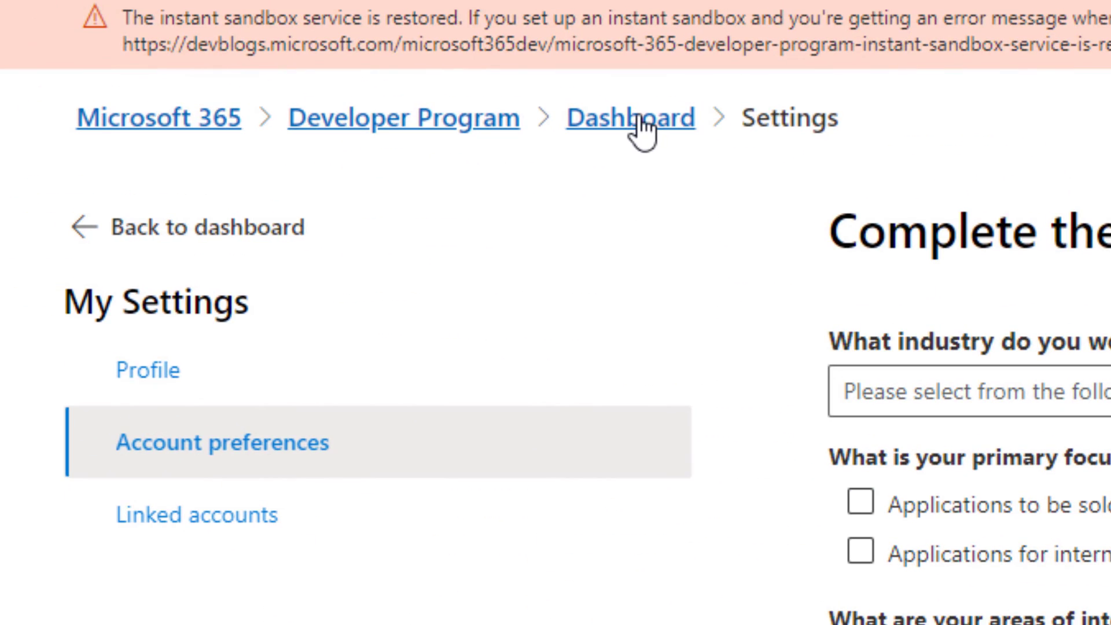
{"action": "left_click", "coordinate": [639, 122]}
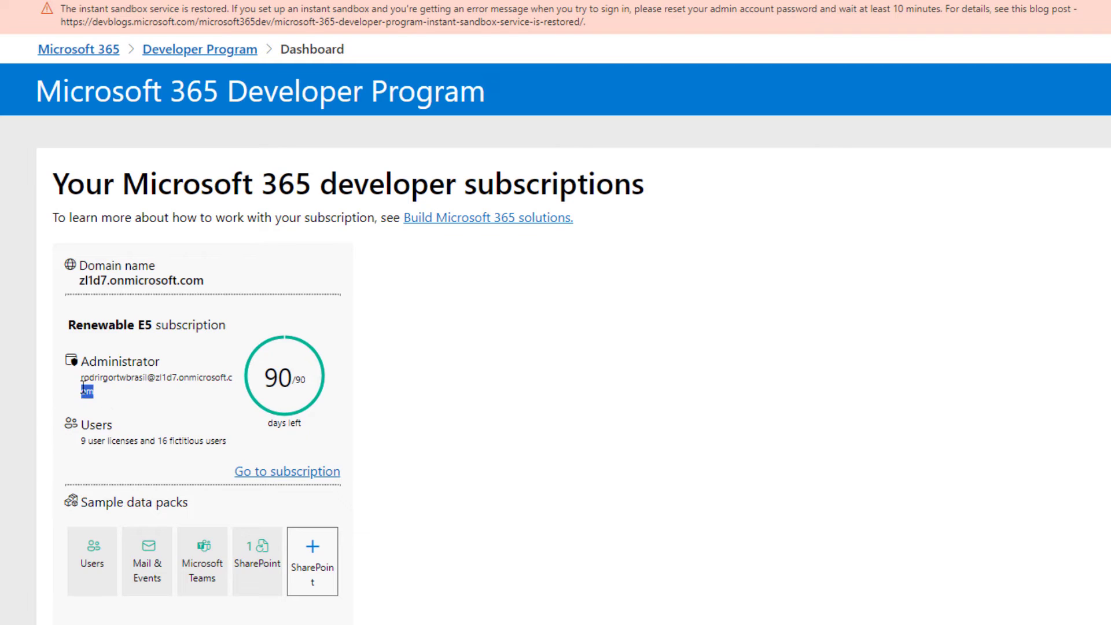
{"action": "left_click_drag", "start_coordinate": [83, 389], "coordinate": [81, 377]}
{"action": "right_click", "coordinate": [101, 380]}
{"action": "left_click", "coordinate": [143, 390]}
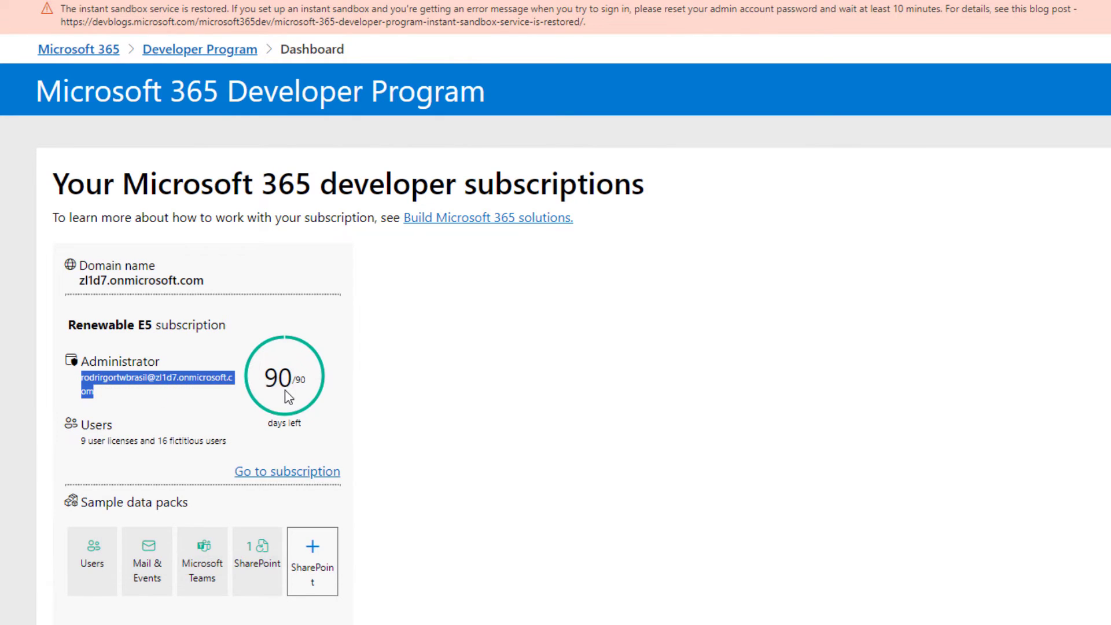
{"action": "left_click", "coordinate": [319, 399]}
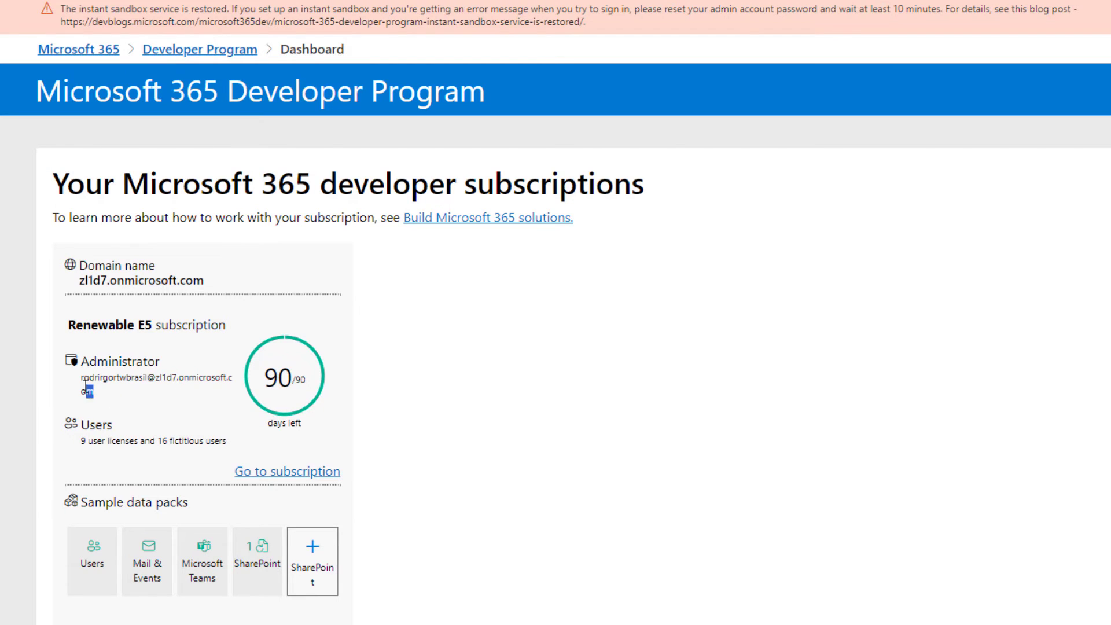
{"action": "left_click_drag", "start_coordinate": [82, 379], "coordinate": [95, 393]}
{"action": "right_click", "coordinate": [104, 379]}
{"action": "left_click", "coordinate": [131, 384]}
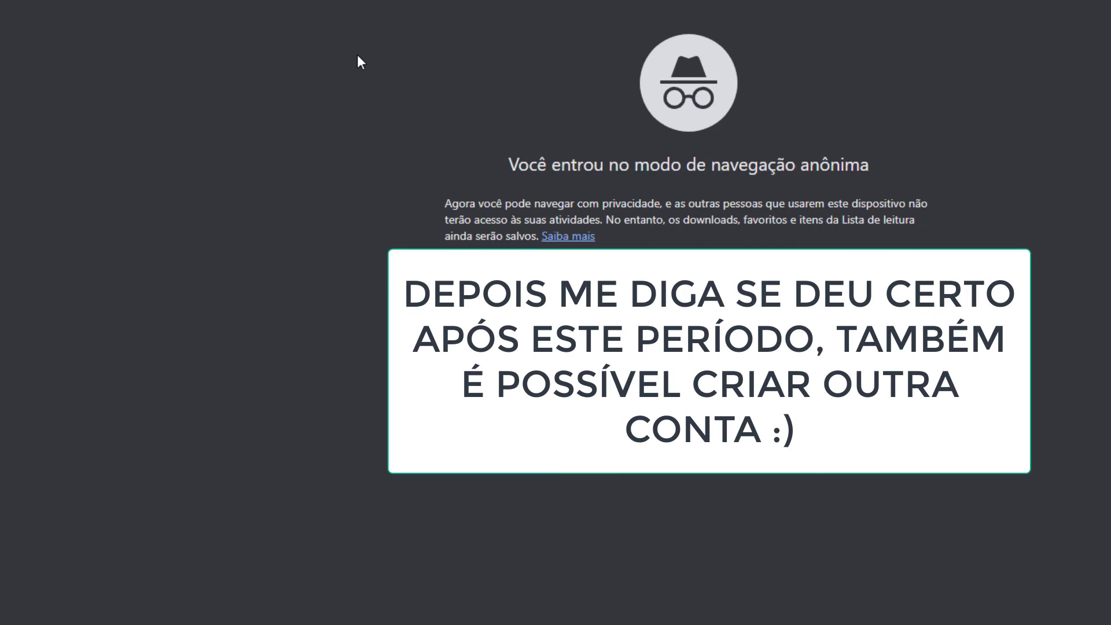
Search 'office 365', open the Microsoft 365 login result, and start signing in.
{"action": "type", "text": "office 36"}
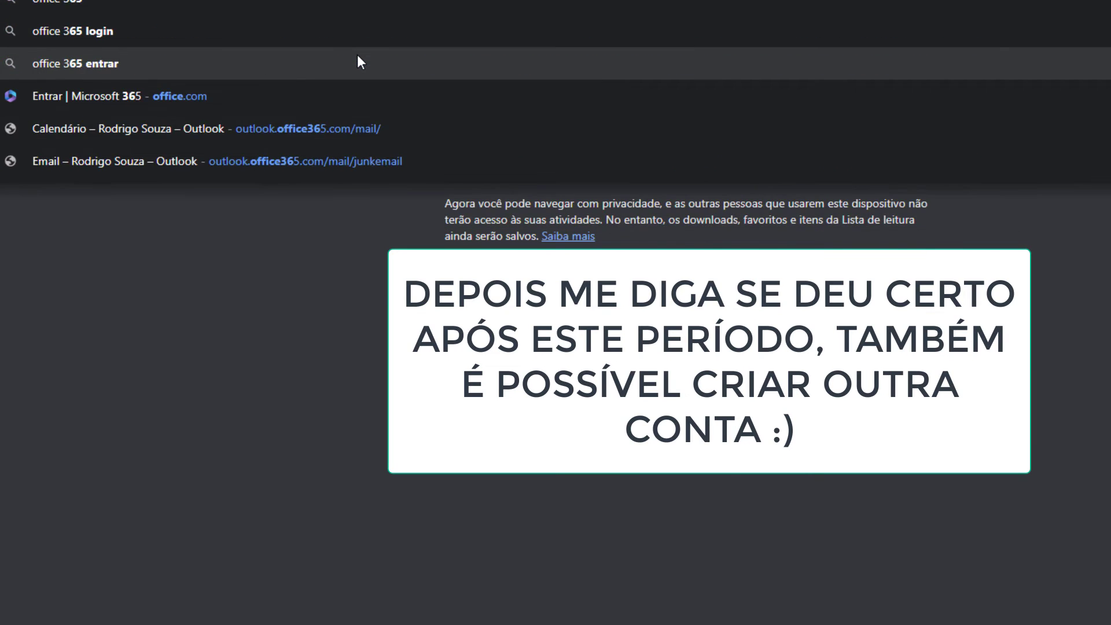
{"action": "key", "text": "Return"}
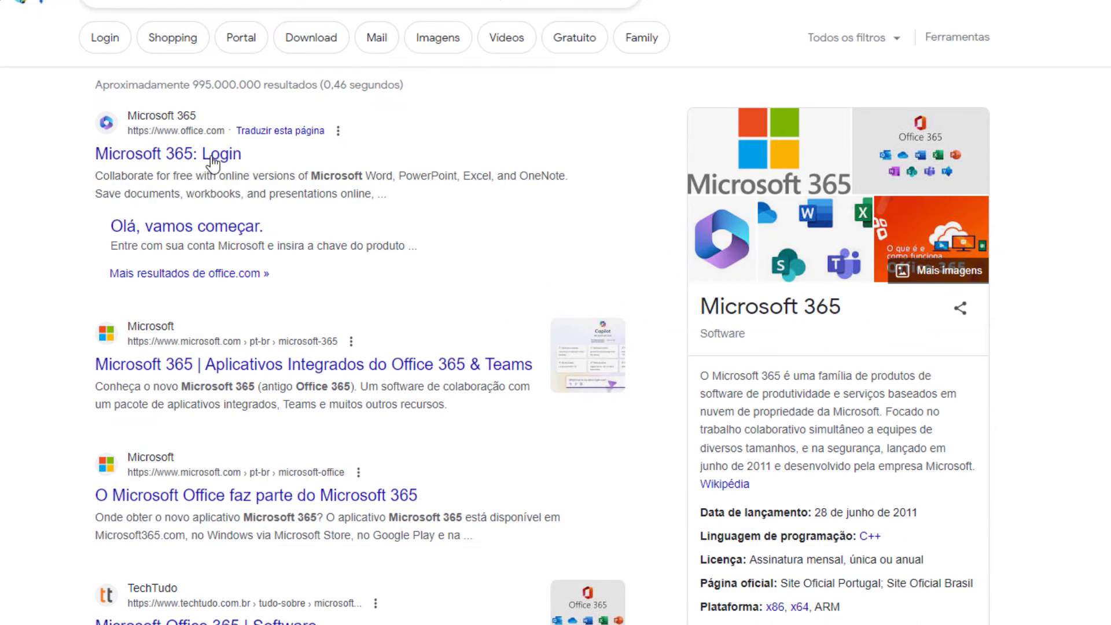
{"action": "left_click", "coordinate": [194, 155]}
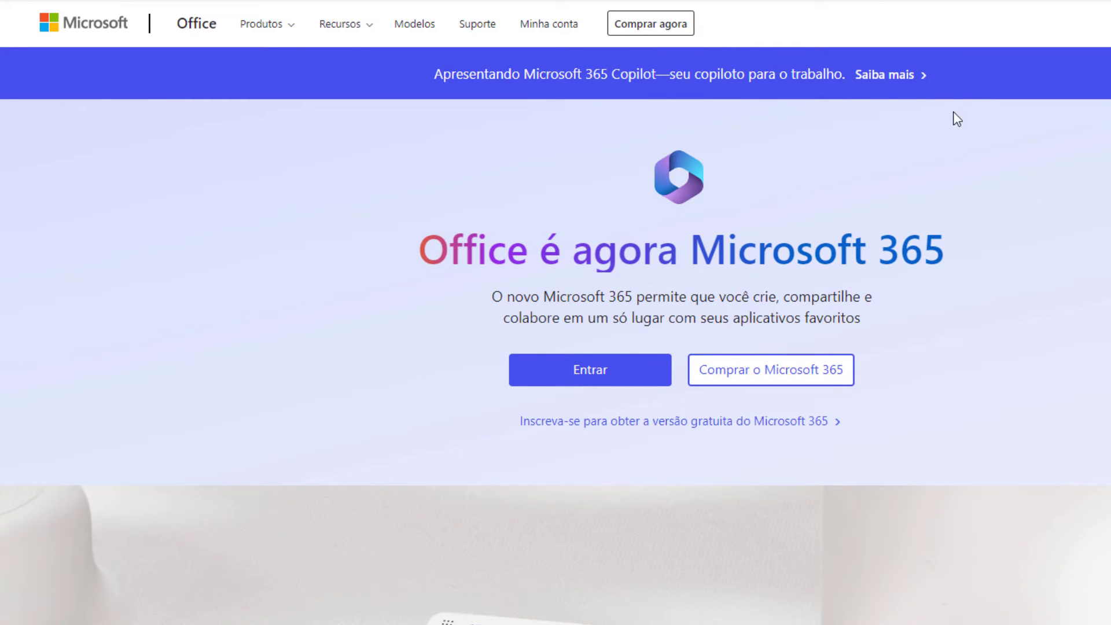
{"action": "scroll", "coordinate": [884, 109], "scroll_direction": "down", "scroll_amount": 1}
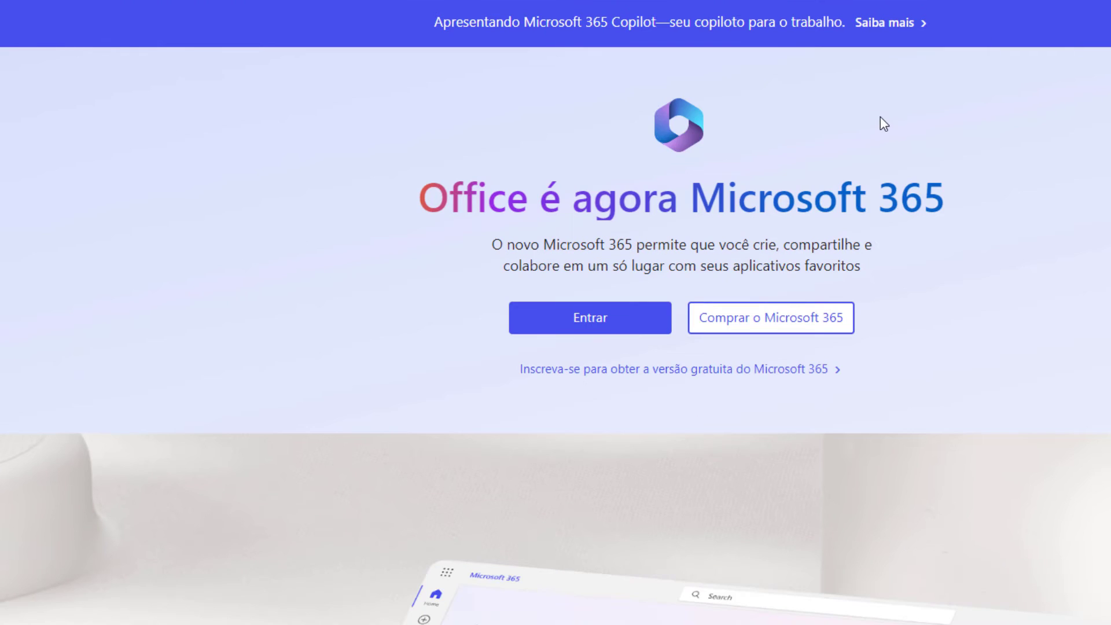
{"action": "left_click", "coordinate": [635, 332]}
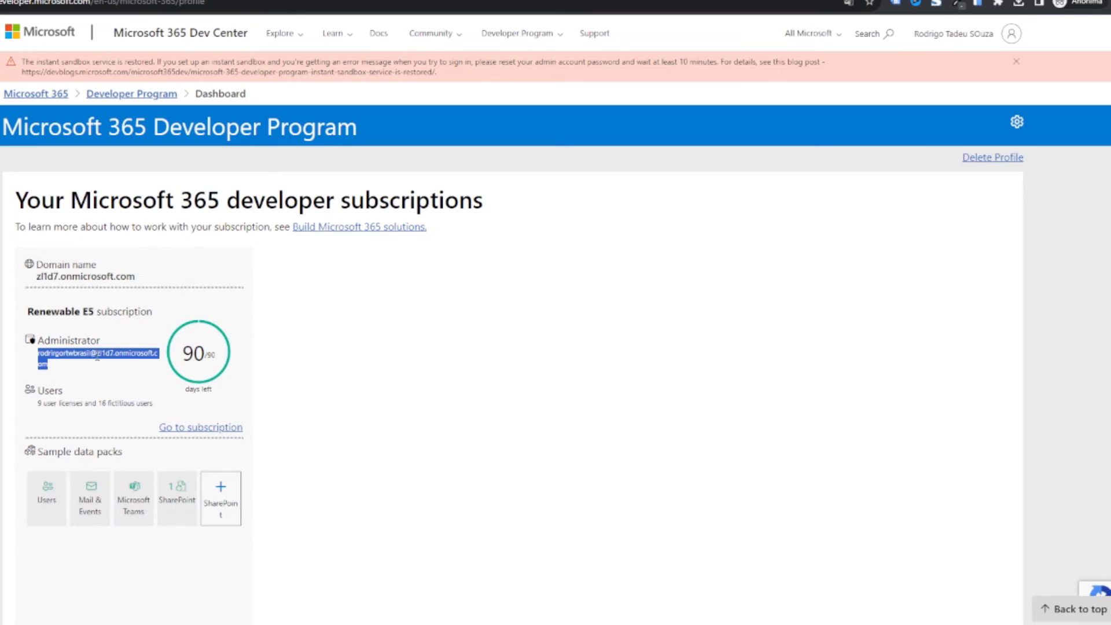
Copy the administrator email again and open the Install apps options.
{"action": "right_click", "coordinate": [91, 353]}
{"action": "left_click", "coordinate": [118, 365]}
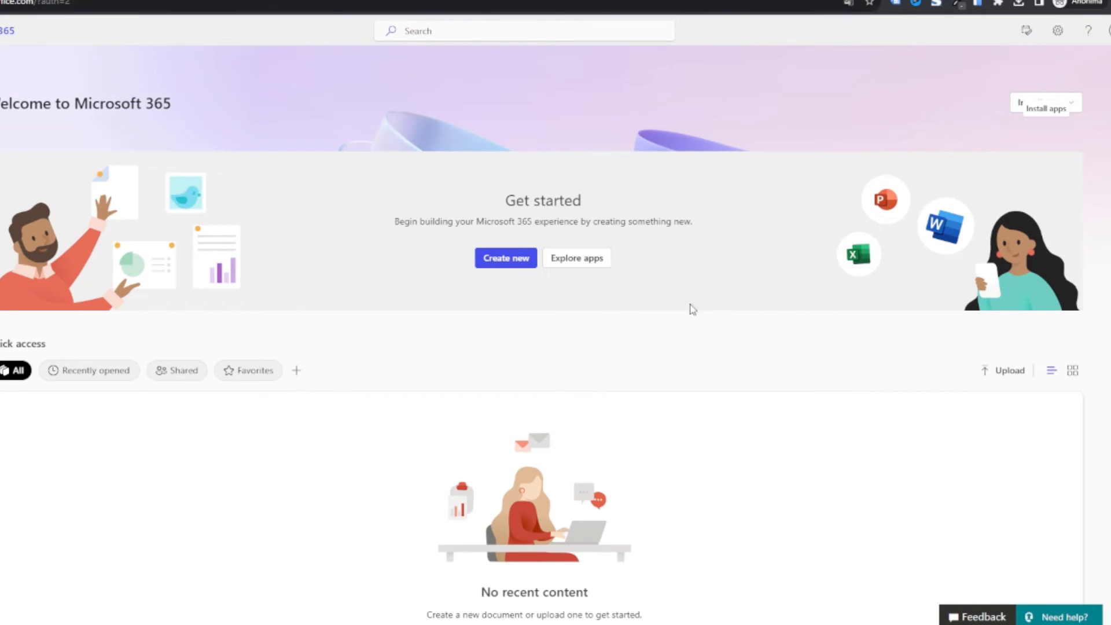
{"action": "left_click", "coordinate": [1076, 105]}
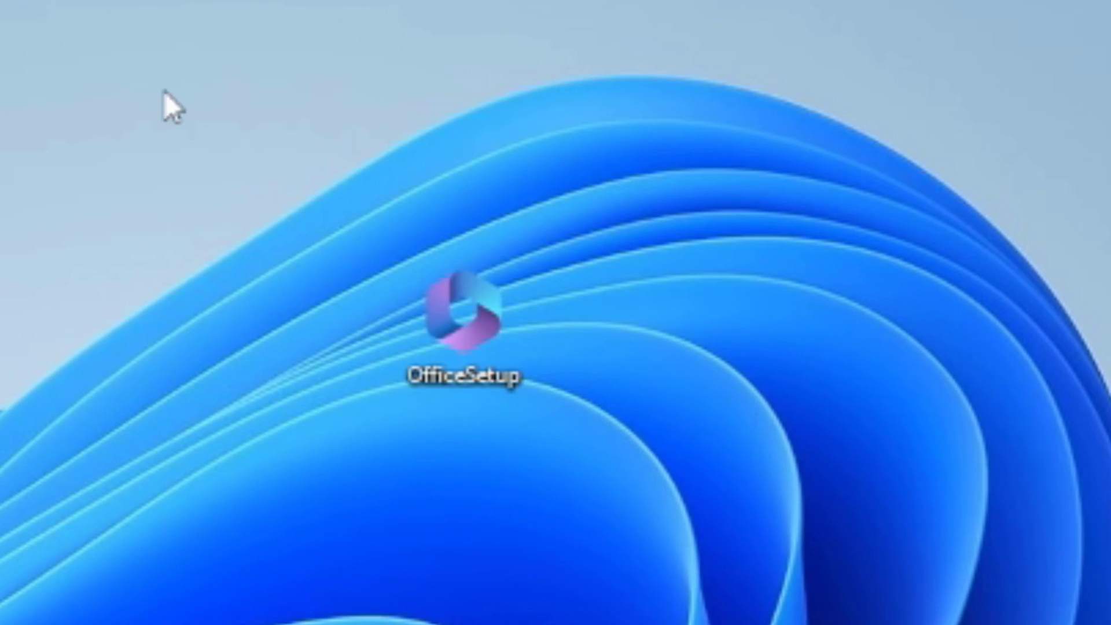
Select the downloaded OfficeSetup installer on the desktop.
{"action": "left_click_drag", "start_coordinate": [166, 92], "coordinate": [856, 622]}
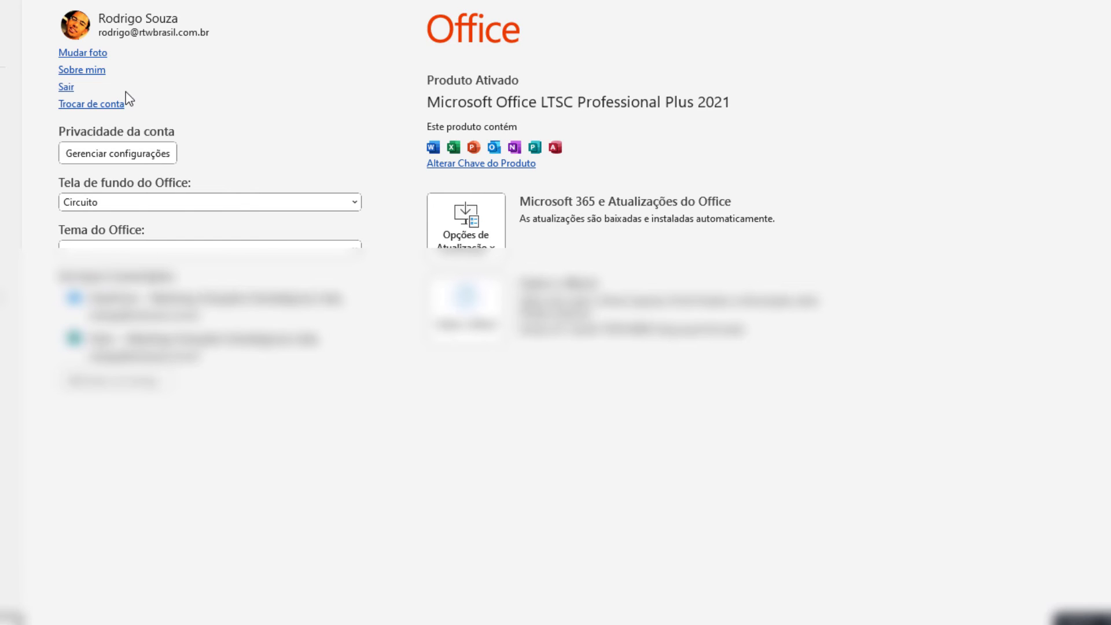
Switch Word's Office account to a different one and submit the sandbox administrator address.
{"action": "left_click", "coordinate": [107, 104]}
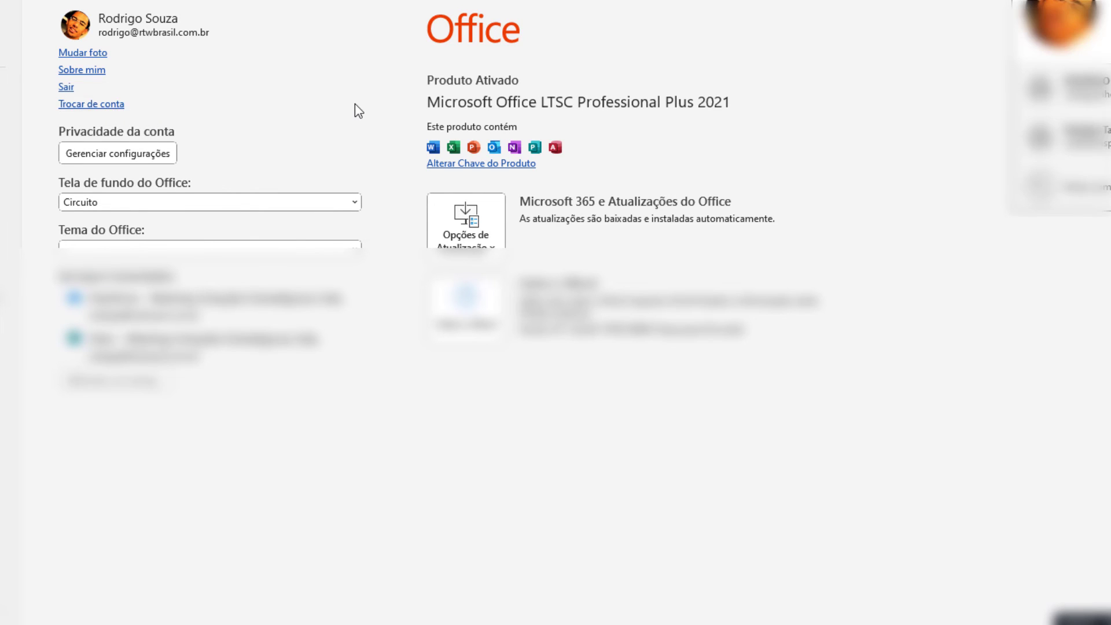
{"action": "left_click", "coordinate": [946, 259]}
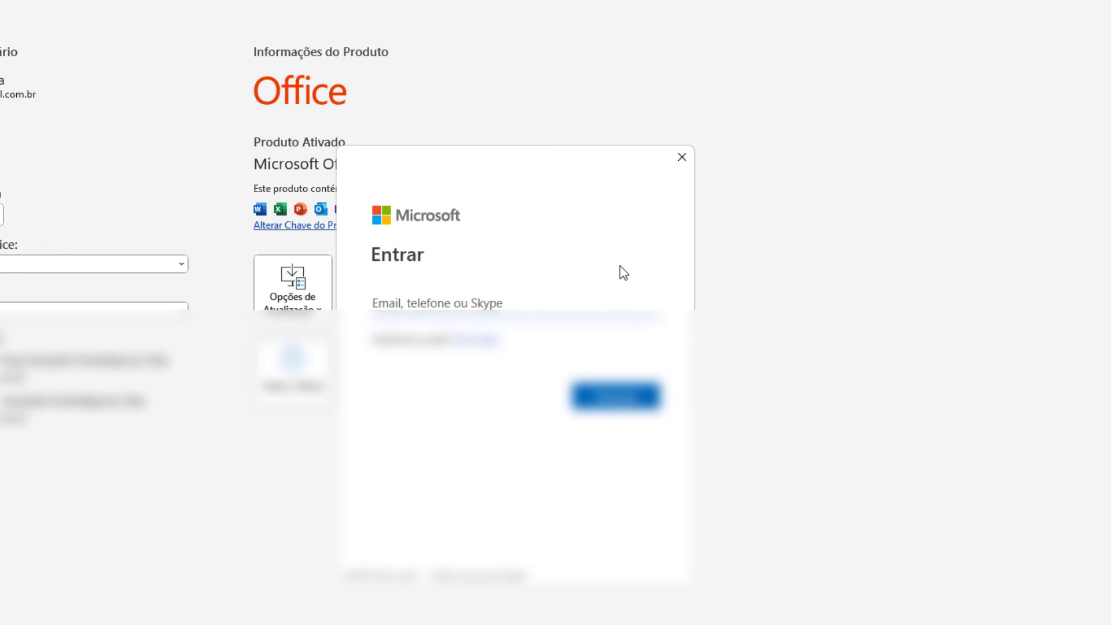
{"action": "left_click_drag", "start_coordinate": [610, 307], "coordinate": [378, 306]}
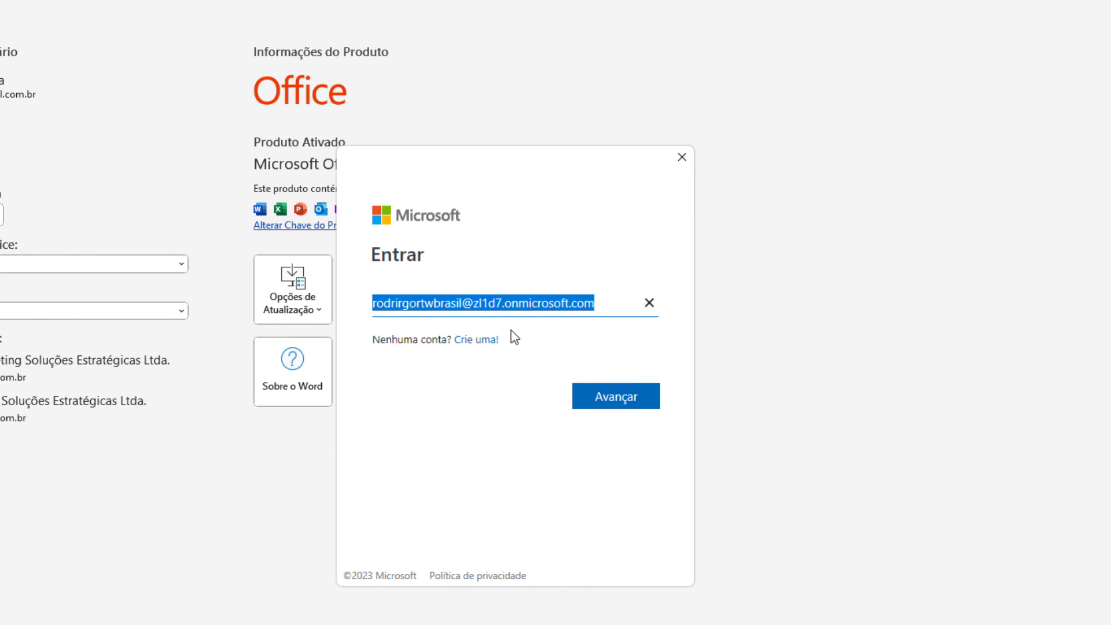
{"action": "left_click", "coordinate": [538, 302]}
{"action": "left_click_drag", "start_coordinate": [595, 302], "coordinate": [351, 303]}
{"action": "left_click", "coordinate": [636, 399]}
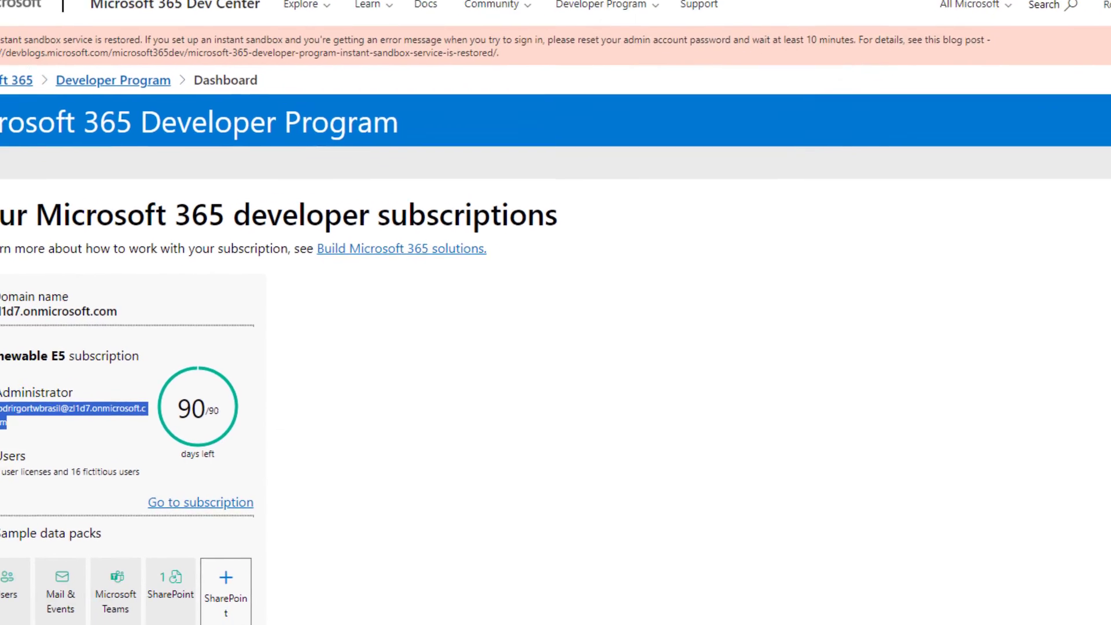
Copy the administrator email address from the dashboard again.
{"action": "left_click", "coordinate": [110, 390]}
{"action": "triple_click", "coordinate": [87, 390]}
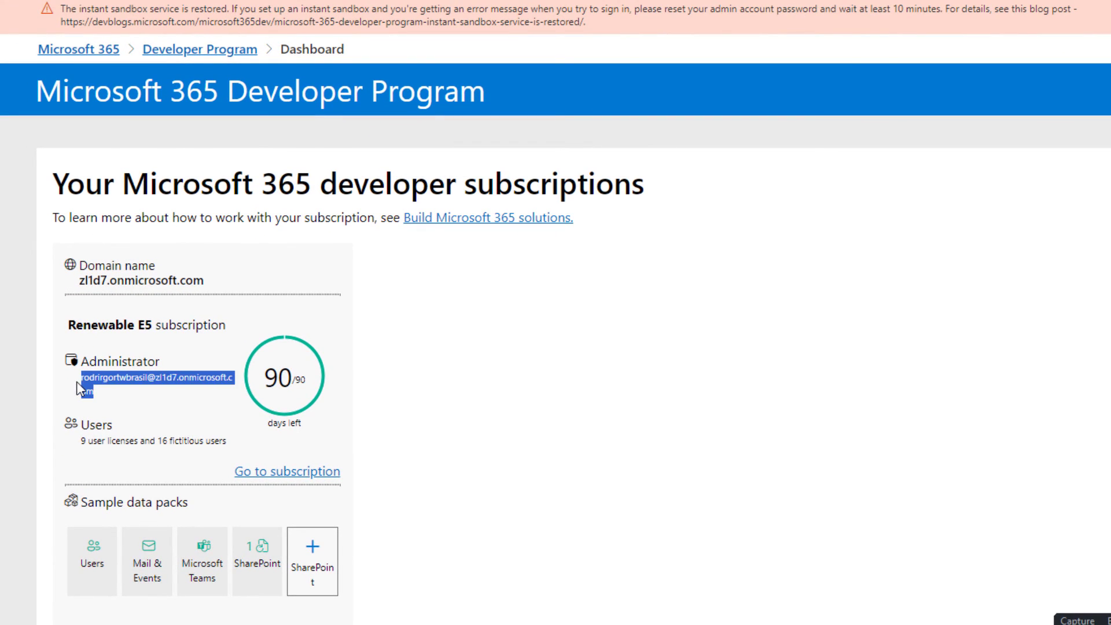
{"action": "right_click", "coordinate": [111, 380]}
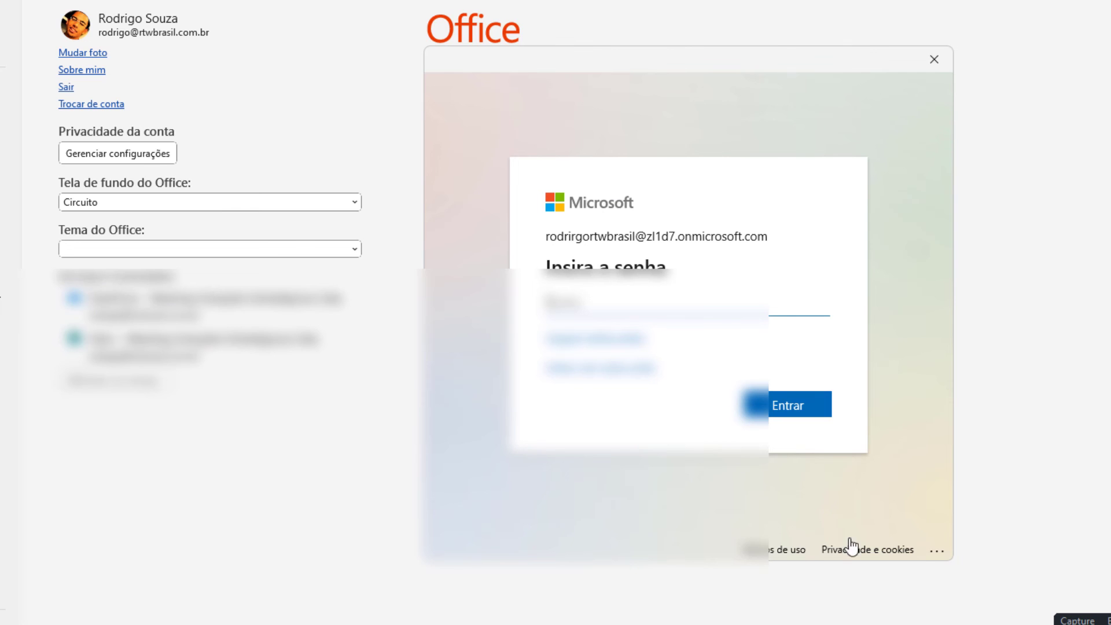
Close the administrator password prompt and open a new blank Word document, Documento1.
{"action": "left_click", "coordinate": [620, 302]}
{"action": "left_click", "coordinate": [932, 60]}
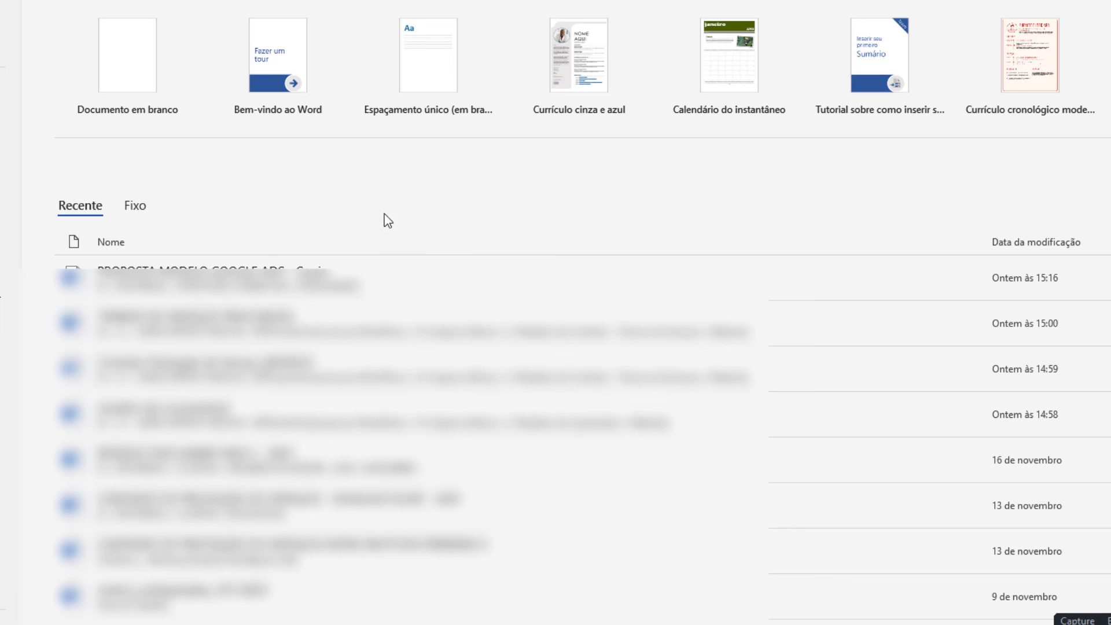
{"action": "left_click", "coordinate": [127, 49]}
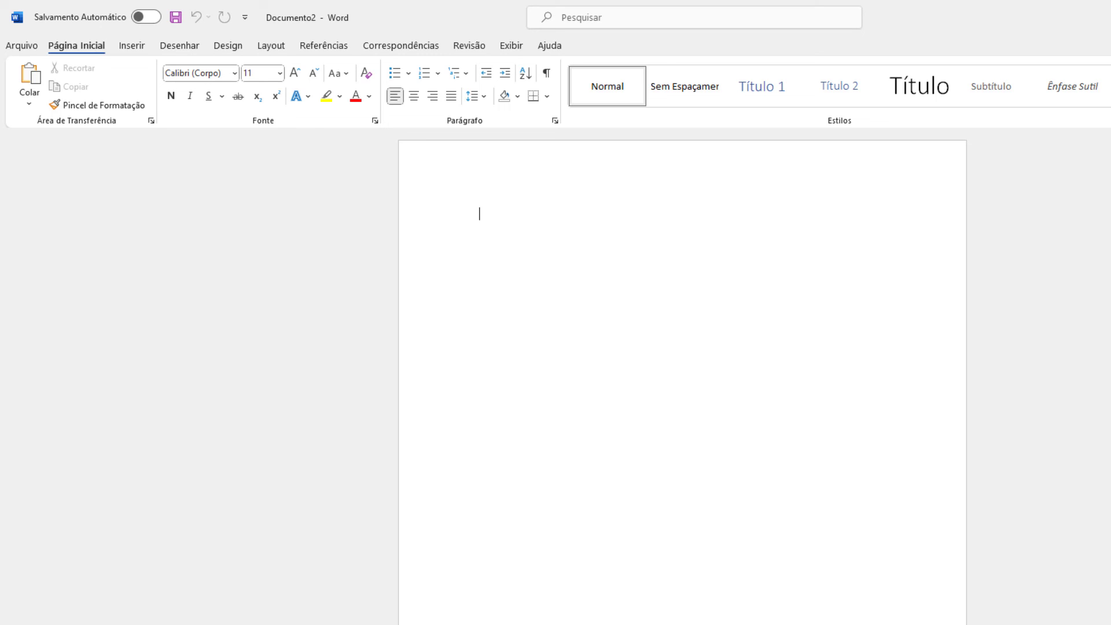
{"action": "key", "text": "alt+Tab"}
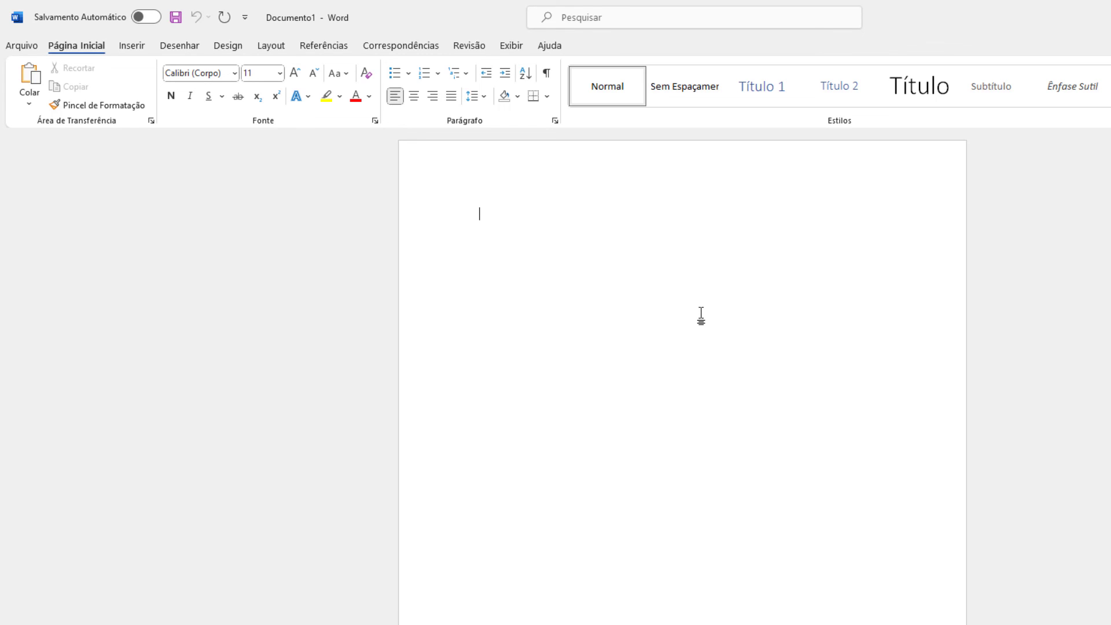